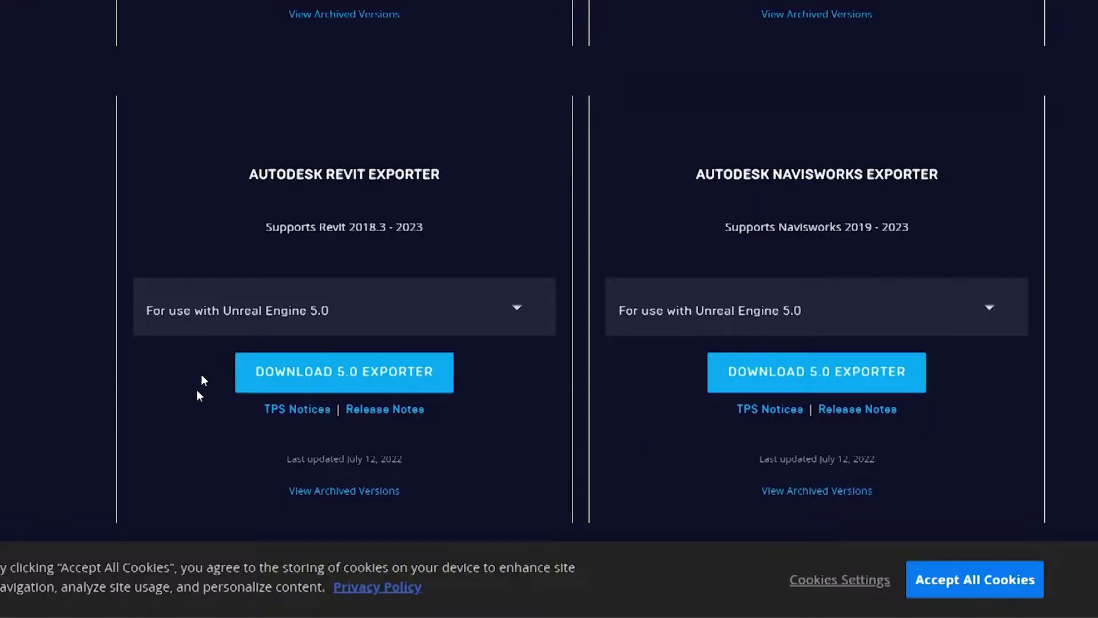
{"action": "left_click", "coordinate": [223, 323]}
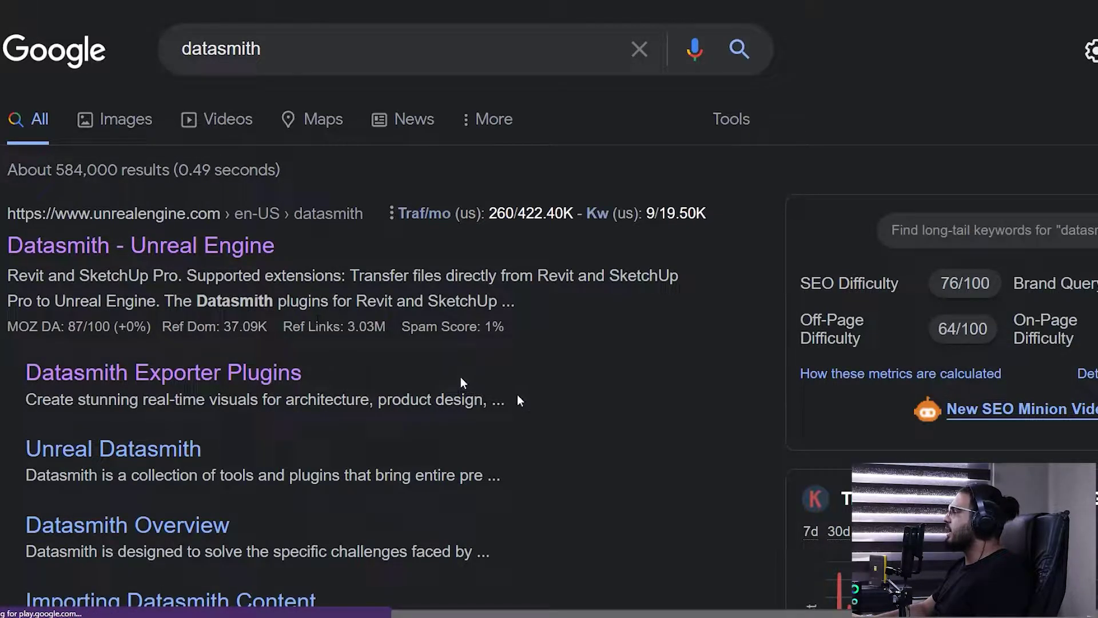
Step: Go through Unreal Engine's Datasmith page and open its export plugins download page
{"action": "scroll", "coordinate": [596, 299], "scroll_direction": "down", "scroll_amount": 15}
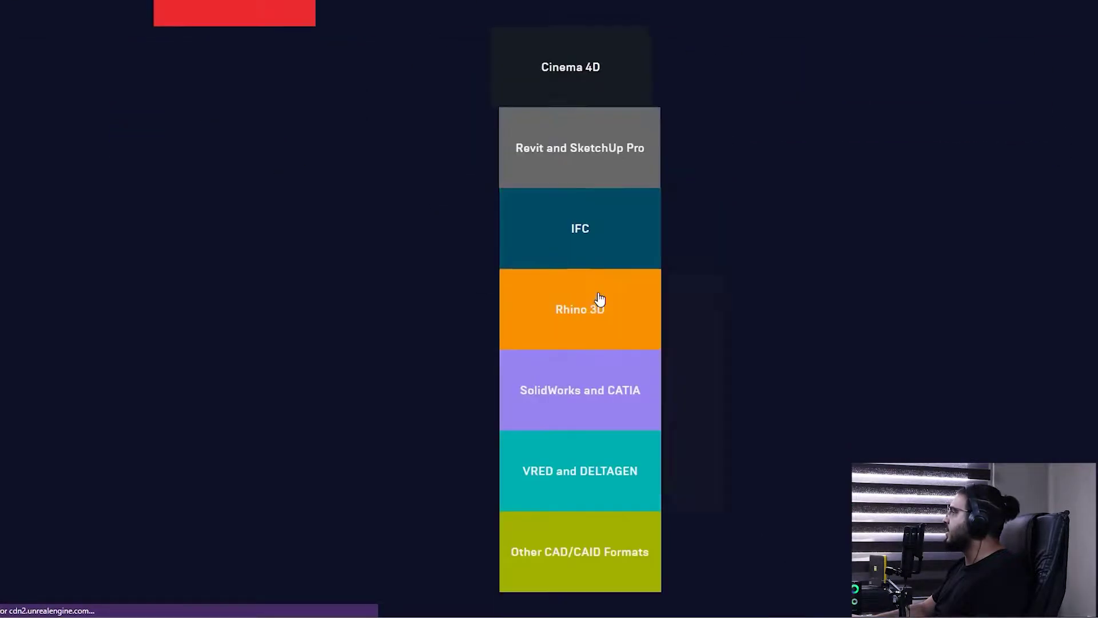
{"action": "scroll", "coordinate": [523, 301], "scroll_direction": "up", "scroll_amount": 1}
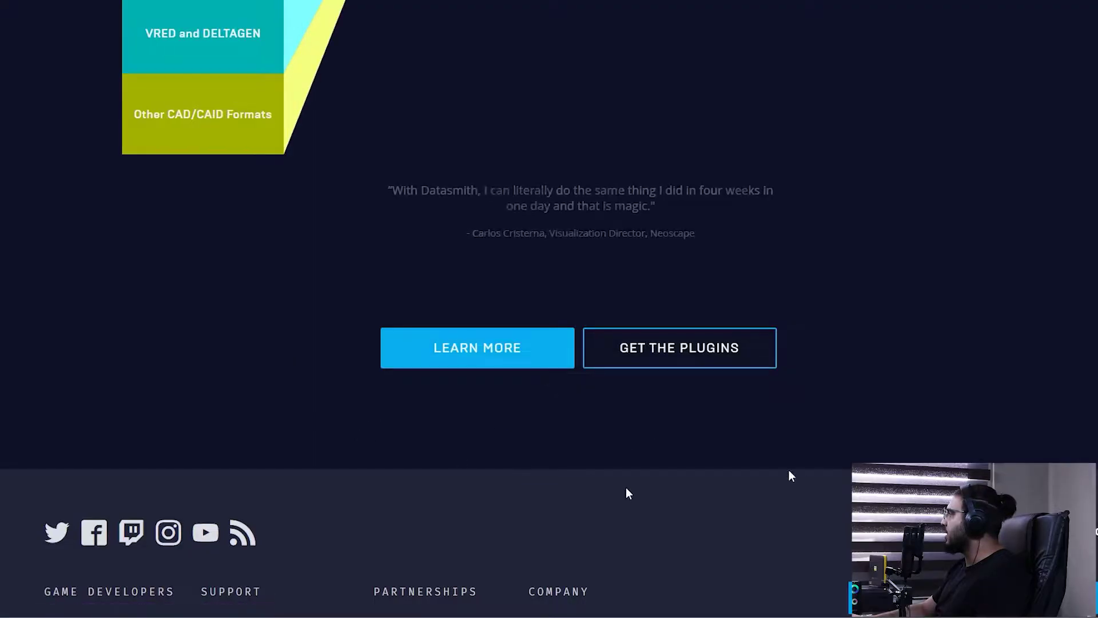
{"action": "scroll", "coordinate": [630, 457], "scroll_direction": "up", "scroll_amount": 1}
{"action": "left_click", "coordinate": [701, 492]}
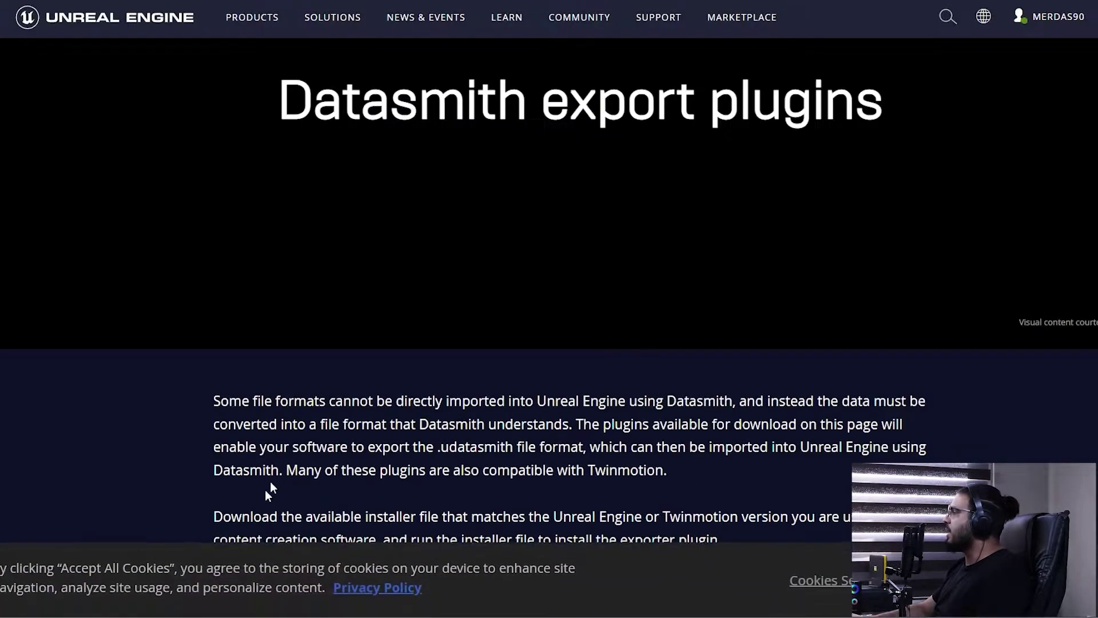
Step: Look through the exporter plugins offered for 3ds Max, SketchUp Pro, Revit, Navisworks, Rhino and ArchiCAD
{"action": "scroll", "coordinate": [270, 481], "scroll_direction": "down", "scroll_amount": 5}
{"action": "scroll", "coordinate": [294, 392], "scroll_direction": "down", "scroll_amount": 6}
{"action": "scroll", "coordinate": [364, 352], "scroll_direction": "up", "scroll_amount": 5}
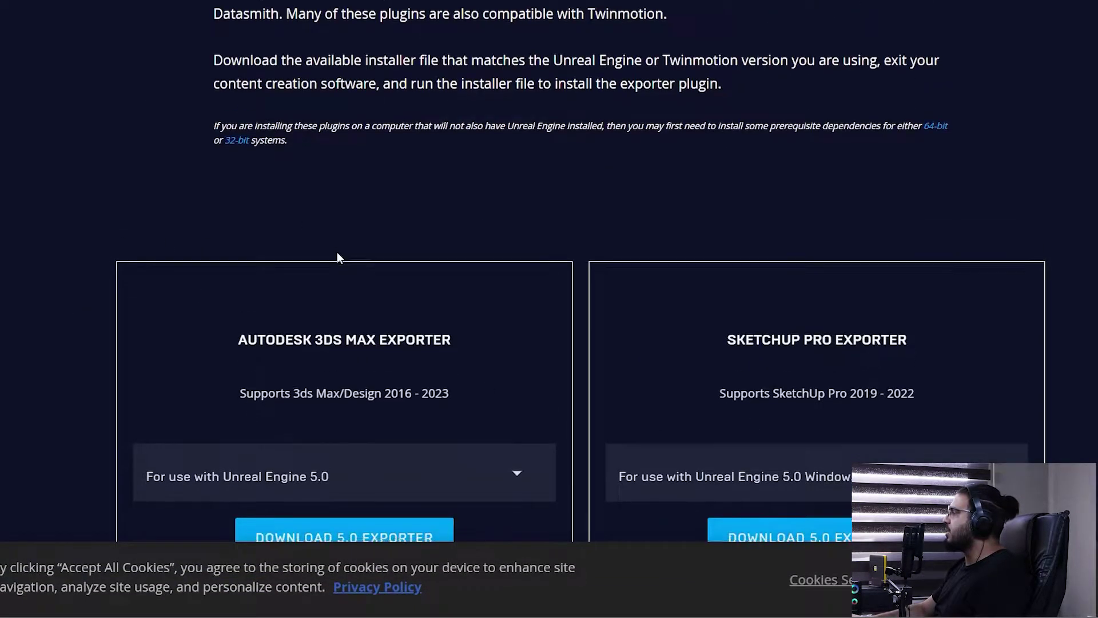
{"action": "scroll", "coordinate": [337, 252], "scroll_direction": "down", "scroll_amount": 2}
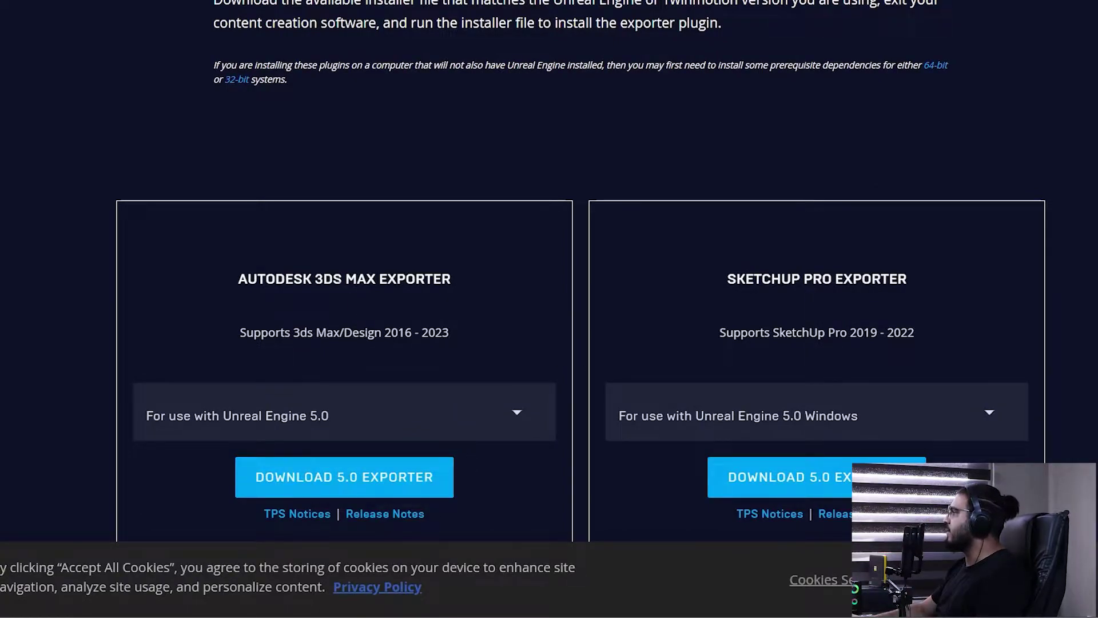
{"action": "scroll", "coordinate": [784, 345], "scroll_direction": "down", "scroll_amount": 1}
{"action": "scroll", "coordinate": [858, 287], "scroll_direction": "down", "scroll_amount": 5}
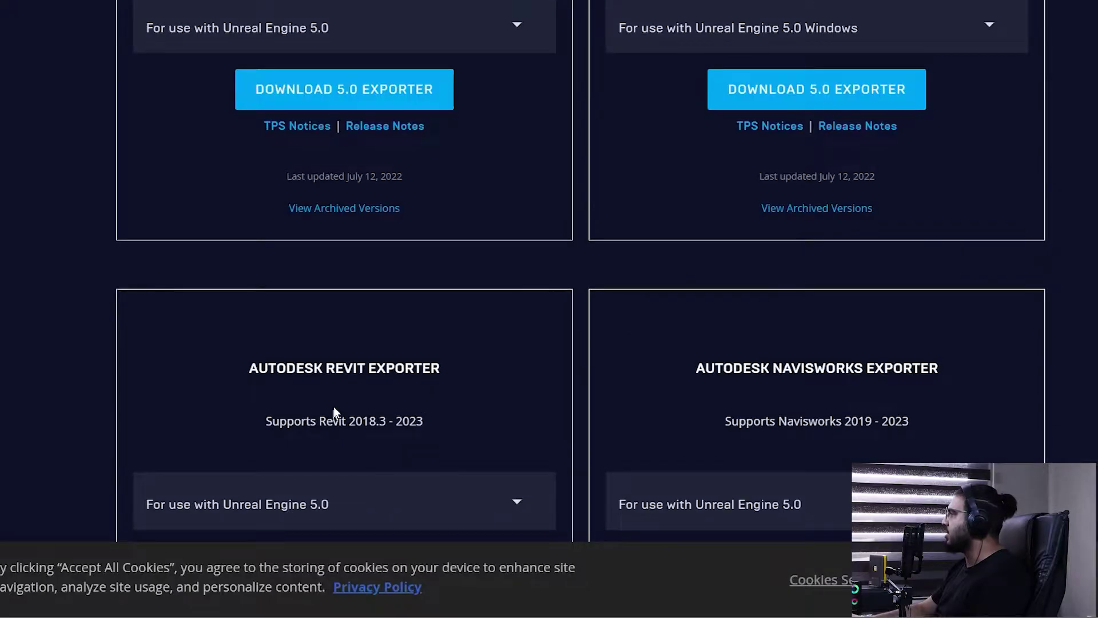
{"action": "scroll", "coordinate": [335, 412], "scroll_direction": "down", "scroll_amount": 2}
{"action": "scroll", "coordinate": [652, 258], "scroll_direction": "down", "scroll_amount": 7}
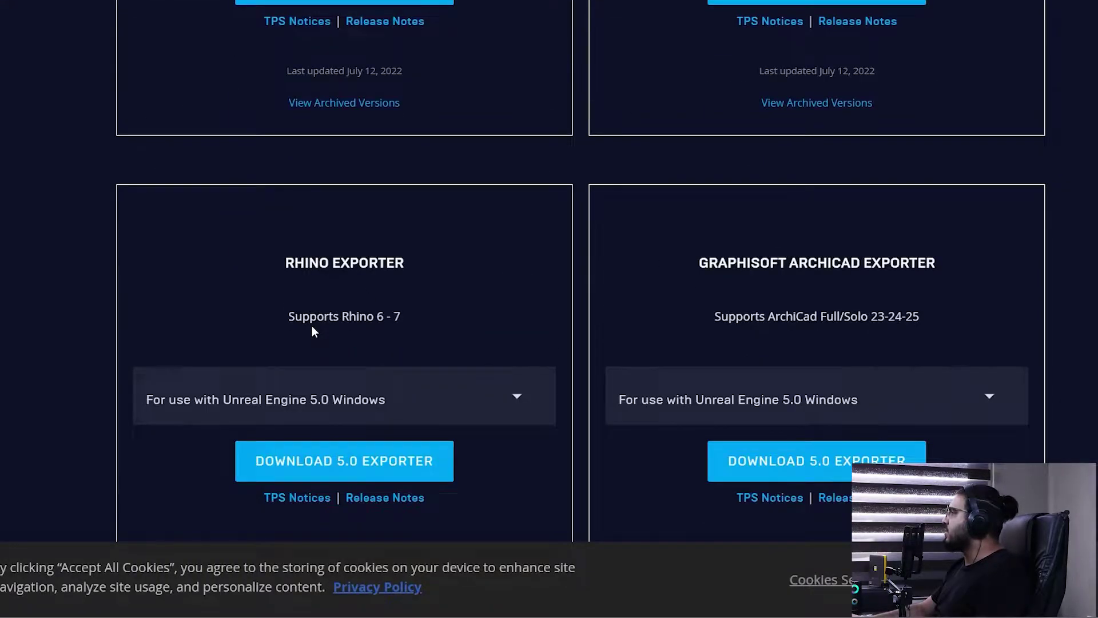
Step: Check which Unreal Engine versions are offered for the Autodesk Revit exporter
{"action": "scroll", "coordinate": [311, 328], "scroll_direction": "up", "scroll_amount": 6}
{"action": "left_click", "coordinate": [220, 316]}
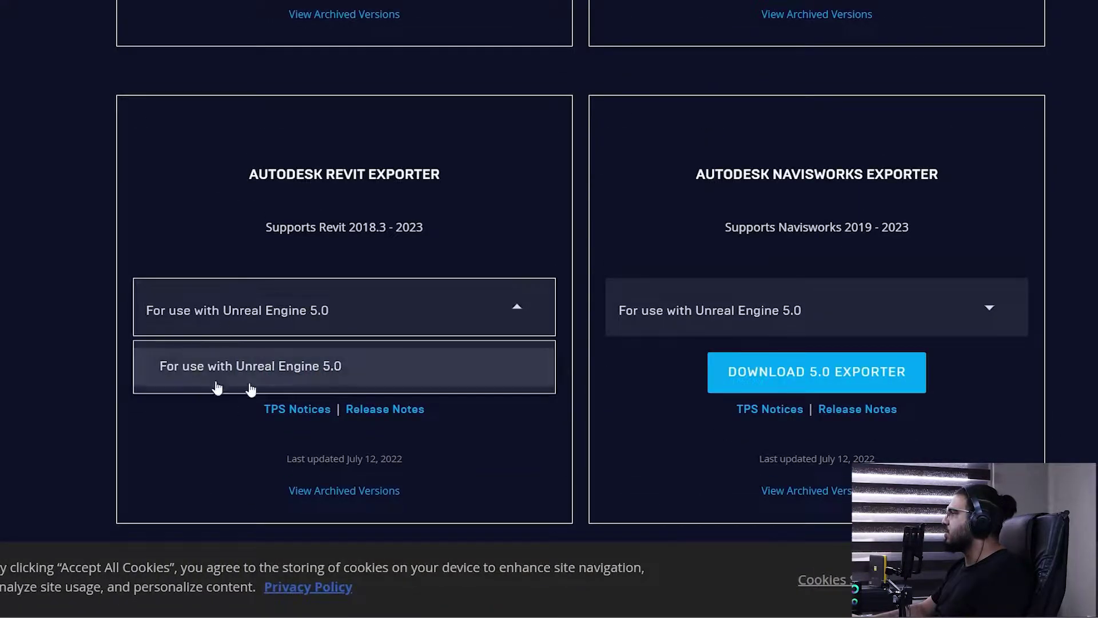
{"action": "left_click", "coordinate": [470, 212]}
{"action": "left_click", "coordinate": [250, 321]}
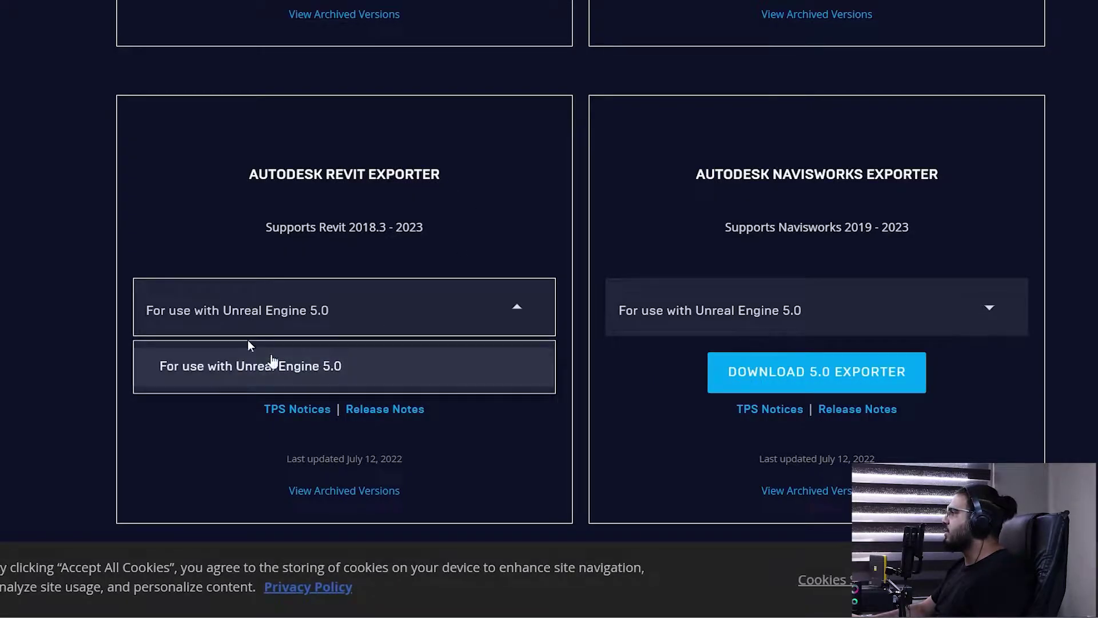
{"action": "left_click", "coordinate": [230, 318]}
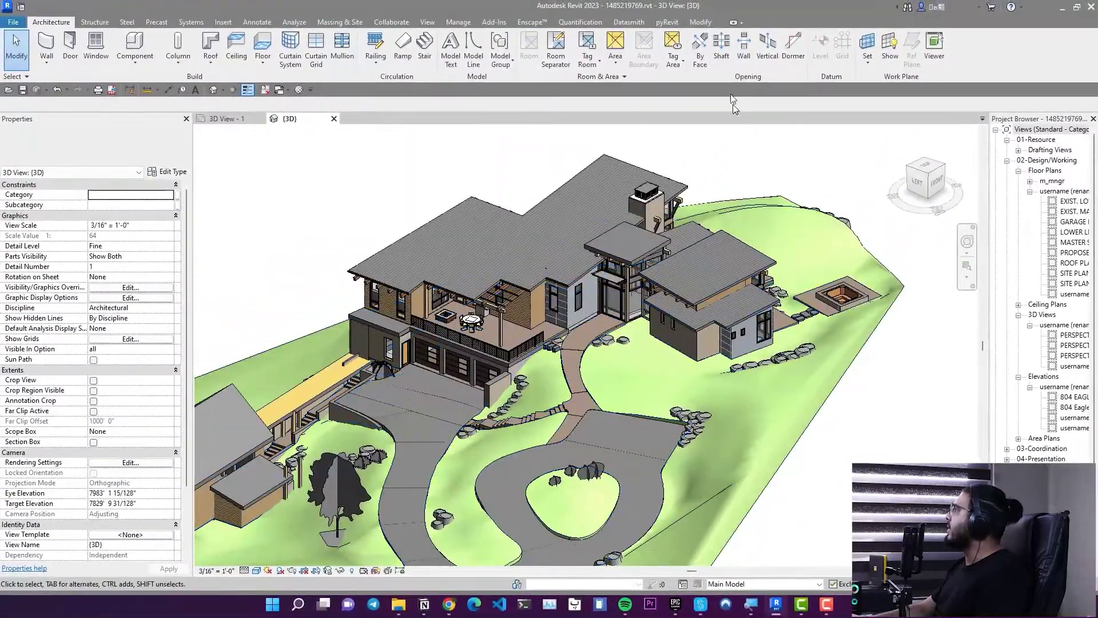
Step: Examine the tessellation level and metadata filter groups in Revit's Datasmith export settings, then close the settings
{"action": "left_click", "coordinate": [628, 22]}
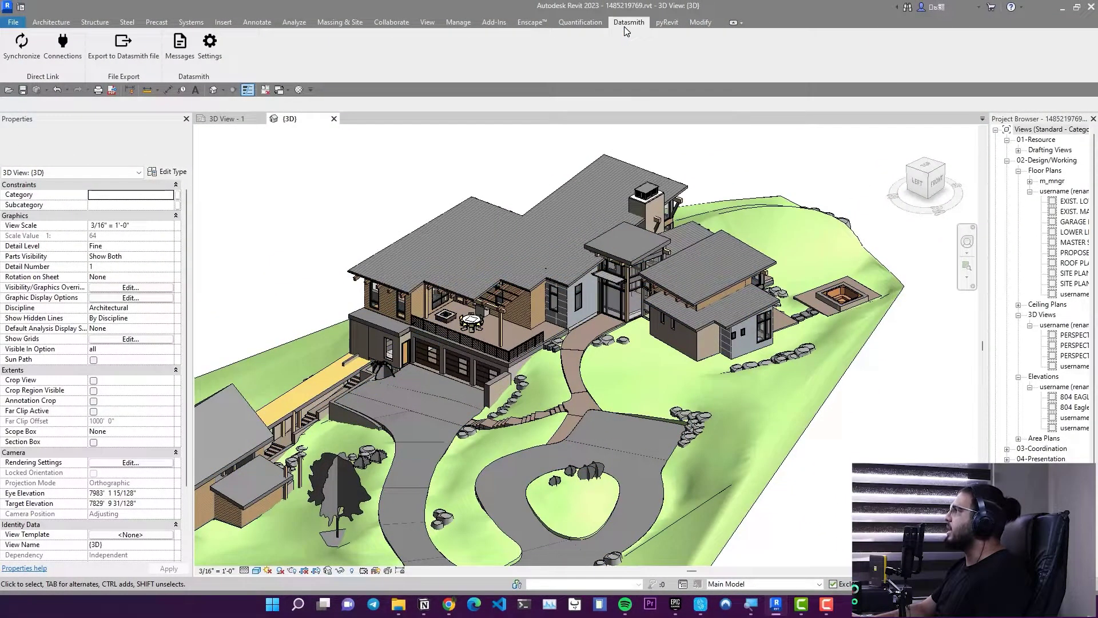
{"action": "left_click", "coordinate": [210, 45]}
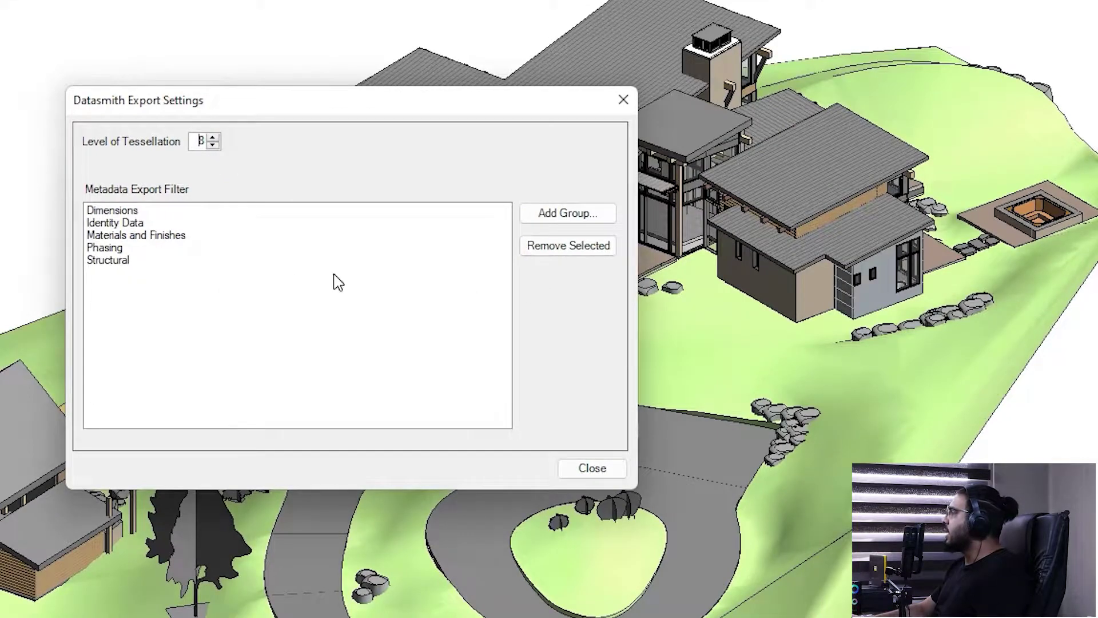
{"action": "left_click", "coordinate": [171, 237]}
{"action": "left_click", "coordinate": [150, 260]}
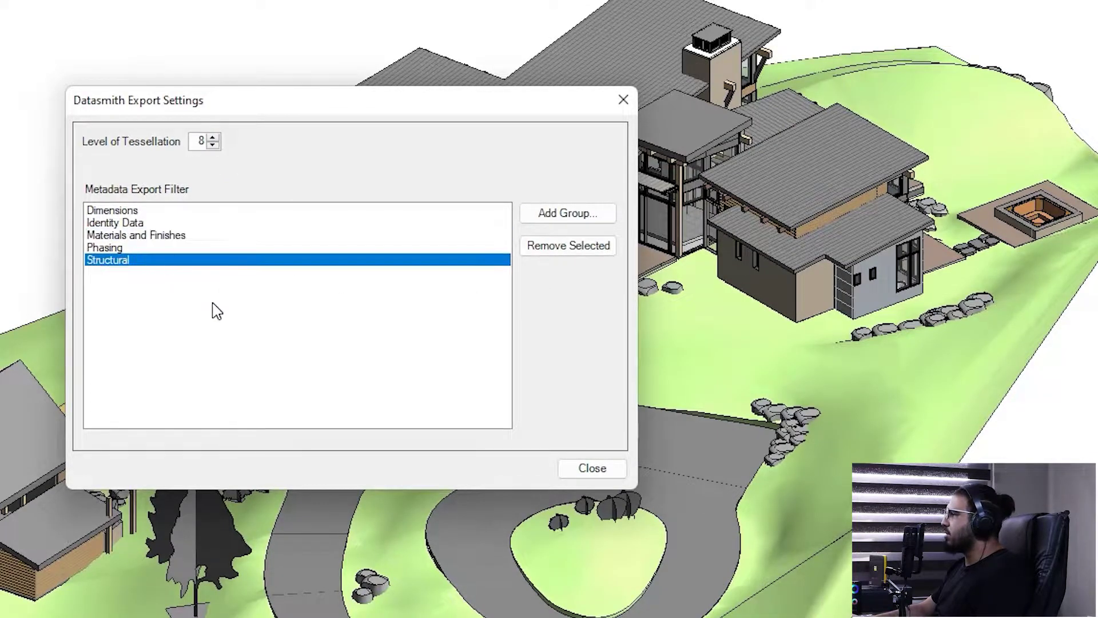
{"action": "left_click", "coordinate": [624, 102]}
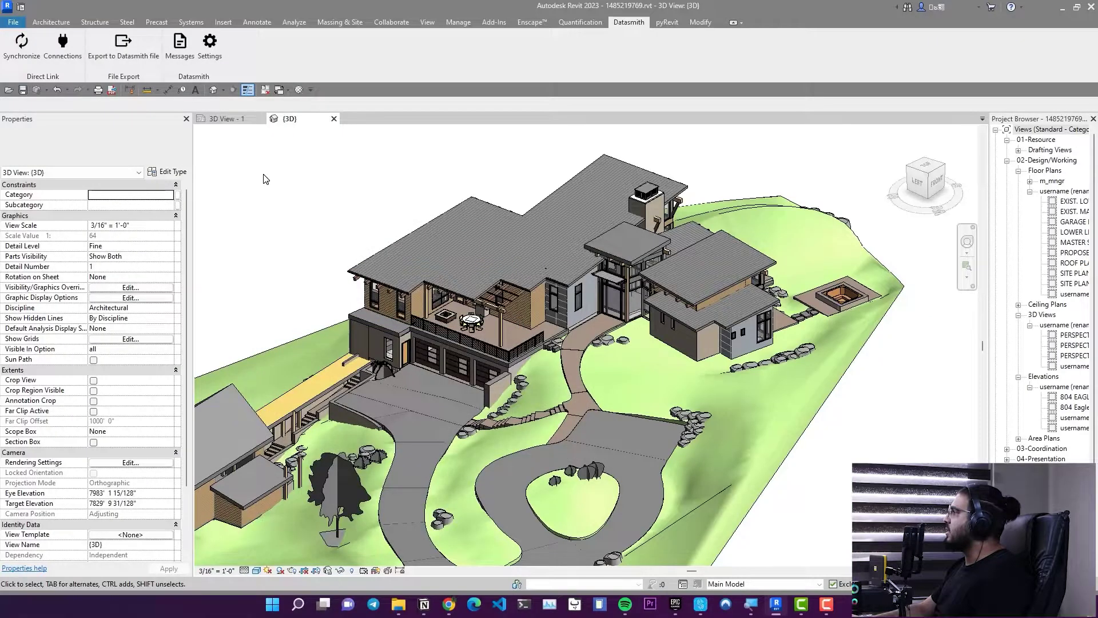
Step: Export the 3D view as a Datasmith file with the suggested file name into a new folder named DATASMITH inside Files
{"action": "scroll", "coordinate": [276, 192], "scroll_direction": "down", "scroll_amount": 2}
{"action": "middle_click_drag", "start_coordinate": [300, 229], "coordinate": [372, 282]}
{"action": "scroll", "coordinate": [344, 250], "scroll_direction": "up", "scroll_amount": 1}
{"action": "left_click", "coordinate": [123, 44]}
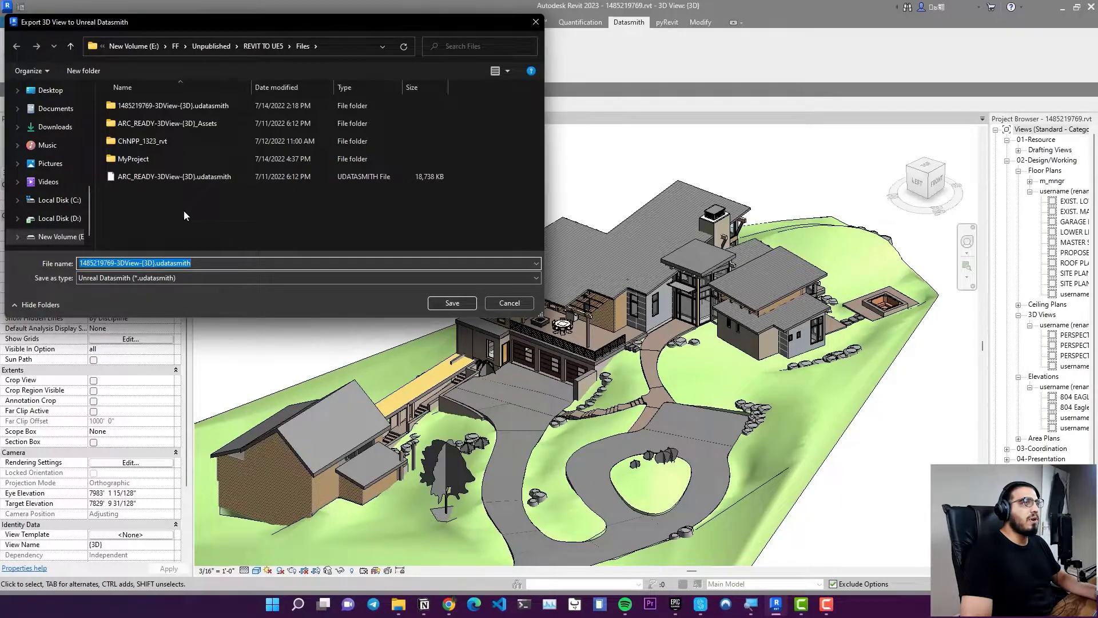
{"action": "left_click", "coordinate": [83, 71]}
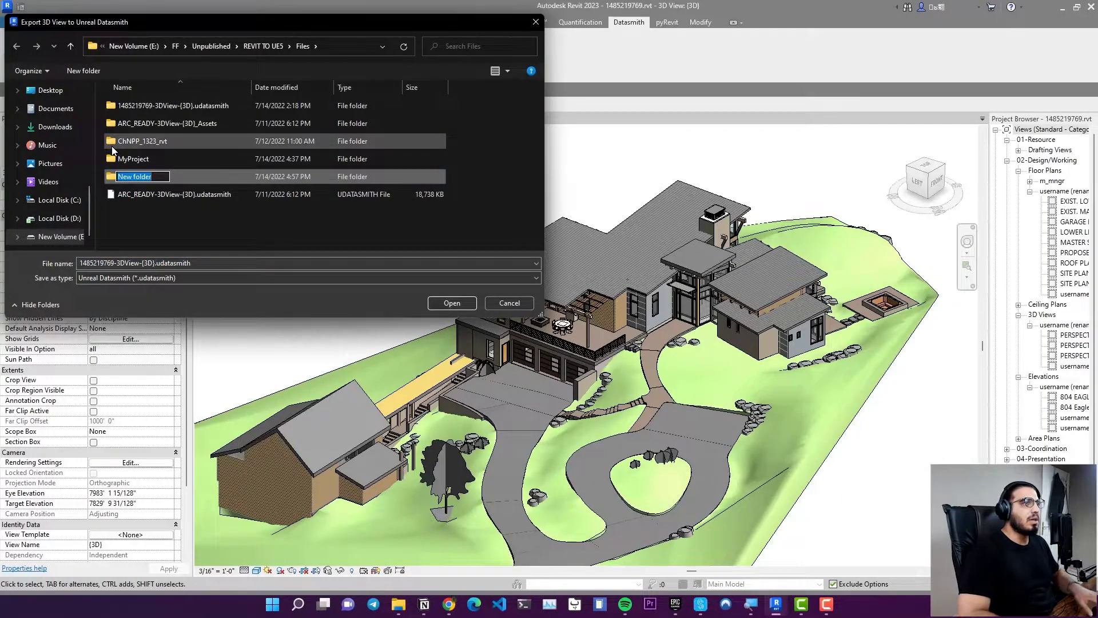
{"action": "key", "text": "BackSpace"}
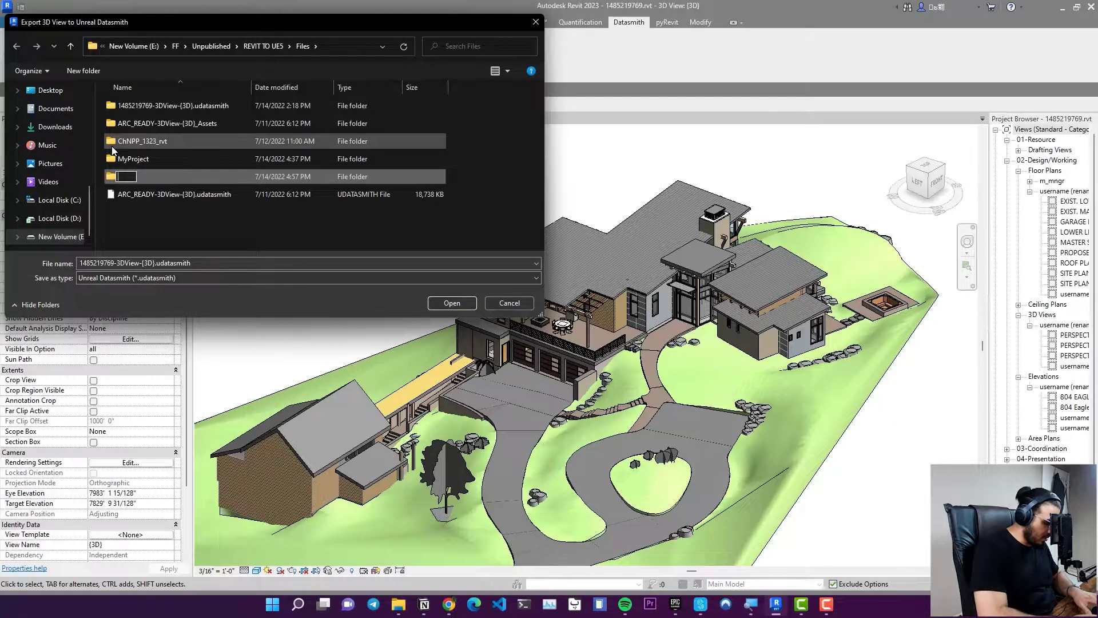
{"action": "type", "text": "DATASMITH"}
{"action": "key", "text": "Return"}
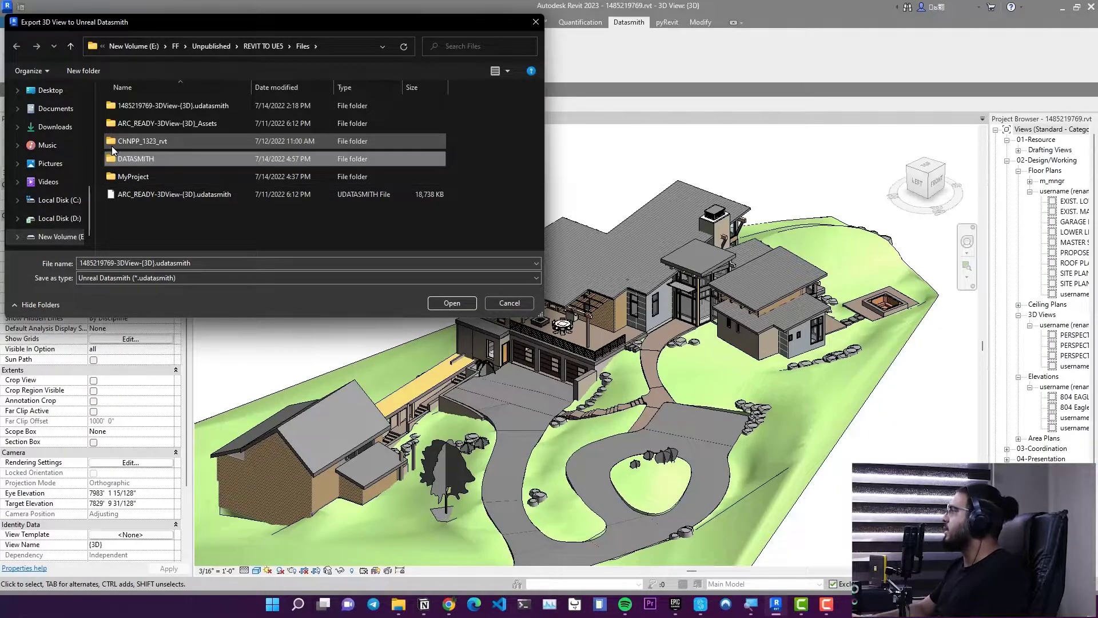
{"action": "left_click", "coordinate": [444, 305]}
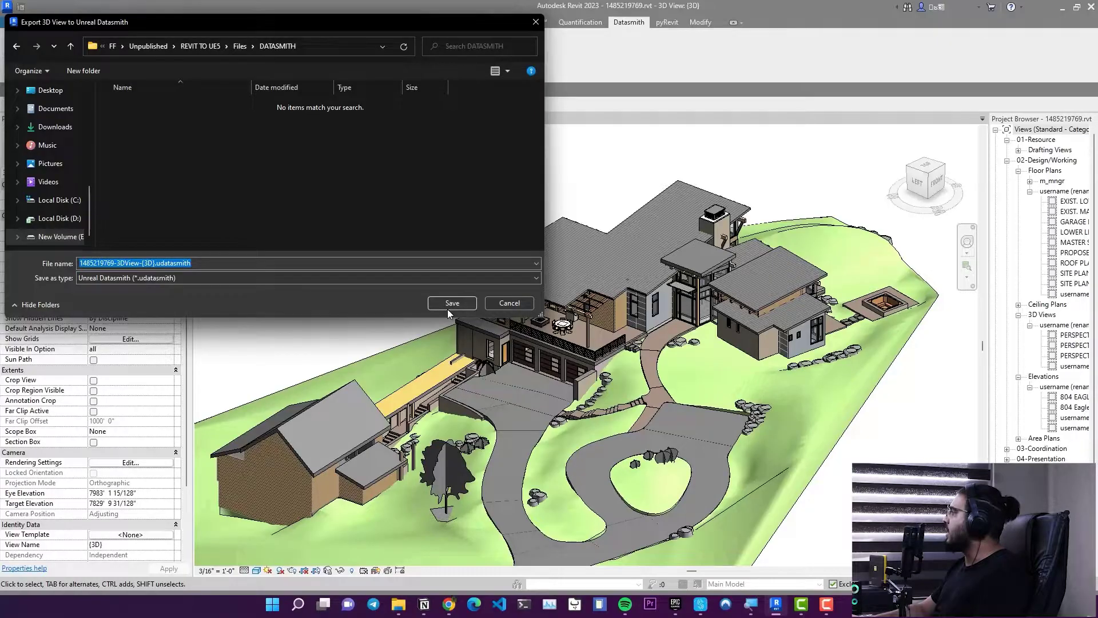
{"action": "left_click", "coordinate": [448, 309]}
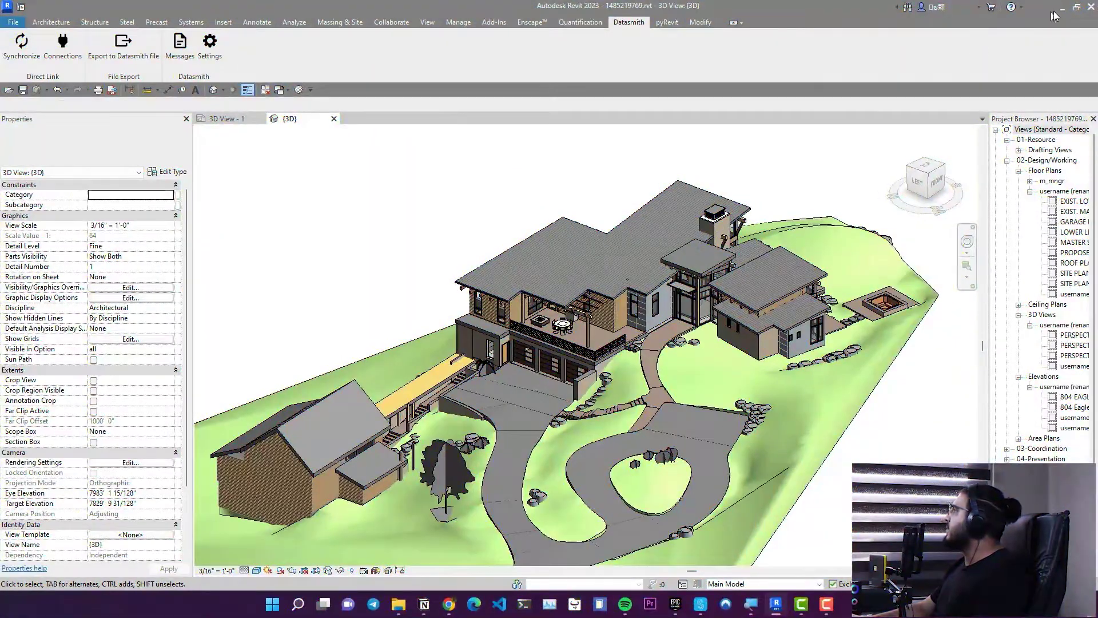
Step: Switch to the Epic Games Launcher and launch Unreal Engine 5.0.3
{"action": "left_click", "coordinate": [1054, 9]}
{"action": "left_click", "coordinate": [678, 605]}
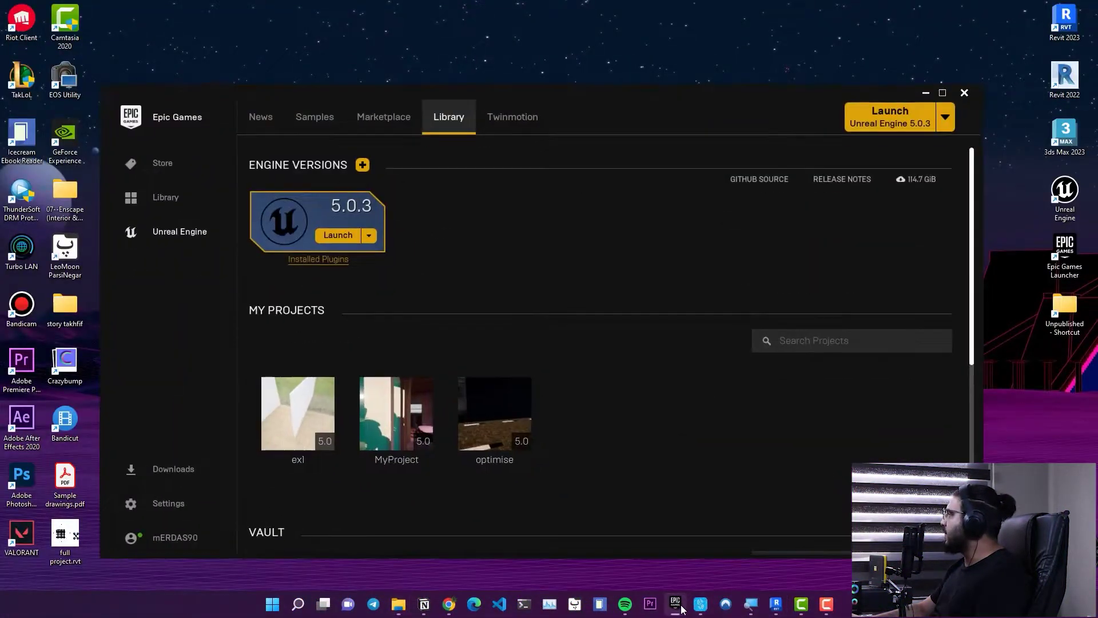
{"action": "left_click", "coordinate": [338, 235]}
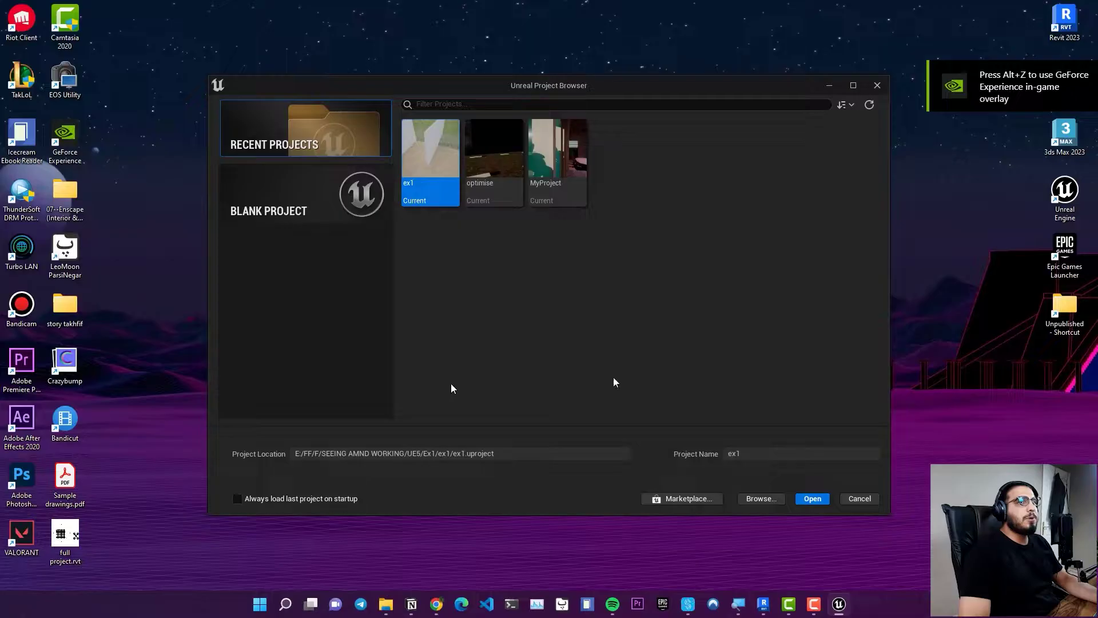
Step: Create a blank Blueprint project named UE5TEST with raytracing enabled
{"action": "left_click", "coordinate": [273, 192]}
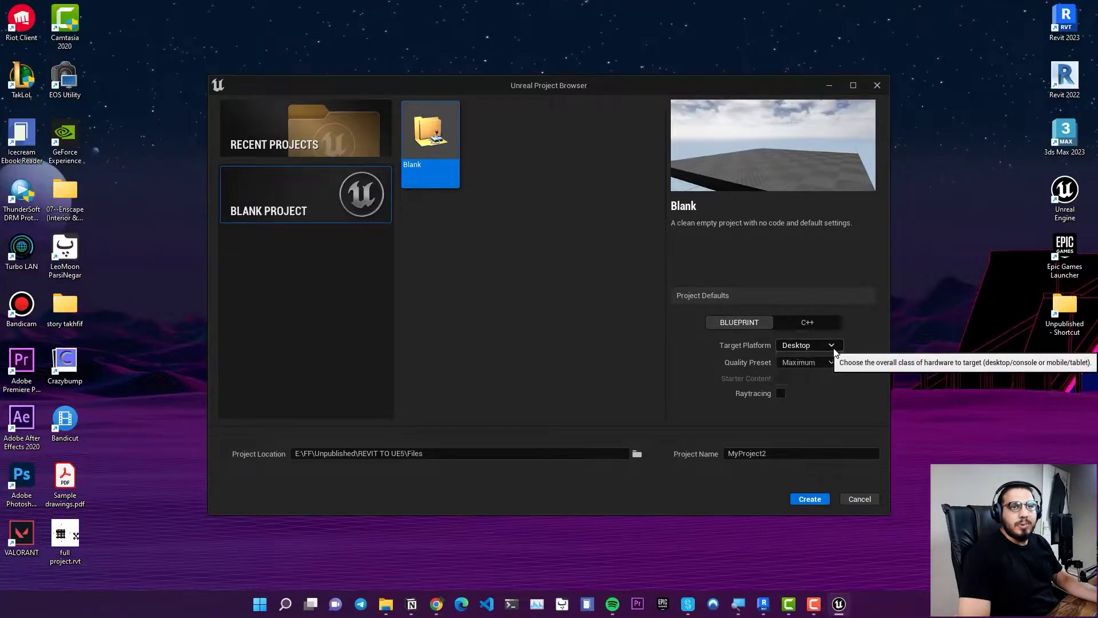
{"action": "left_click", "coordinate": [781, 394]}
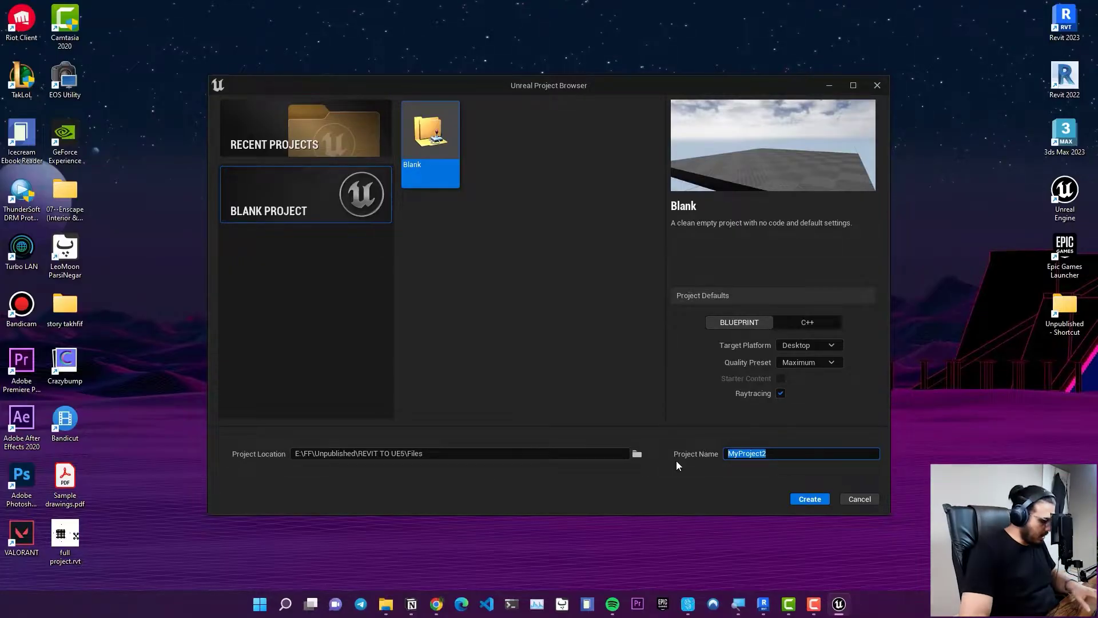
{"action": "type", "text": "UE5TEST"}
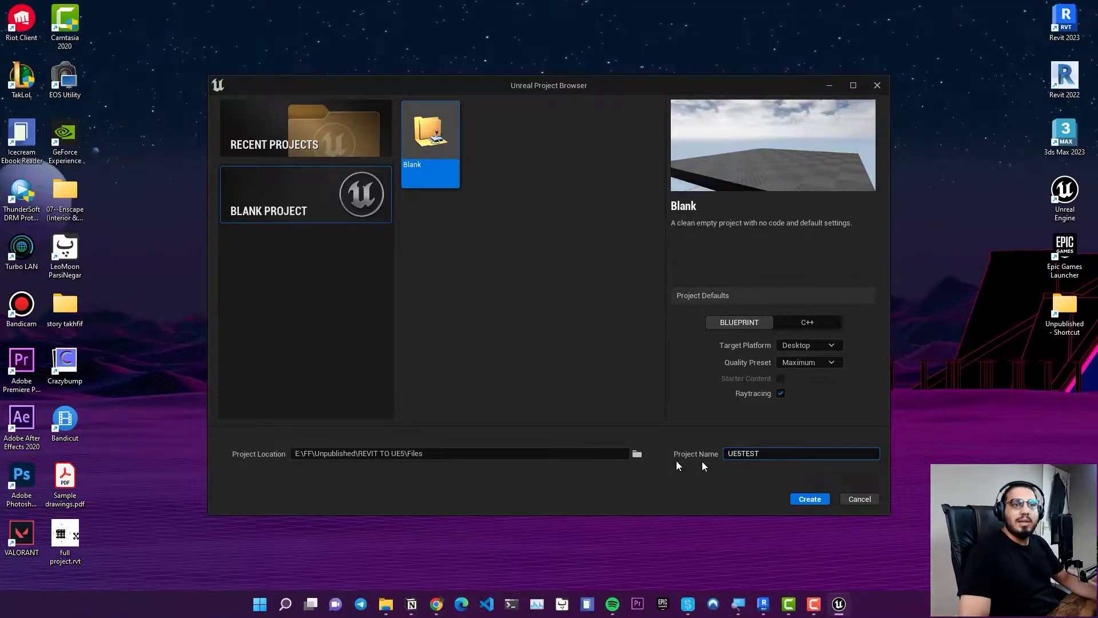
{"action": "left_click", "coordinate": [799, 500]}
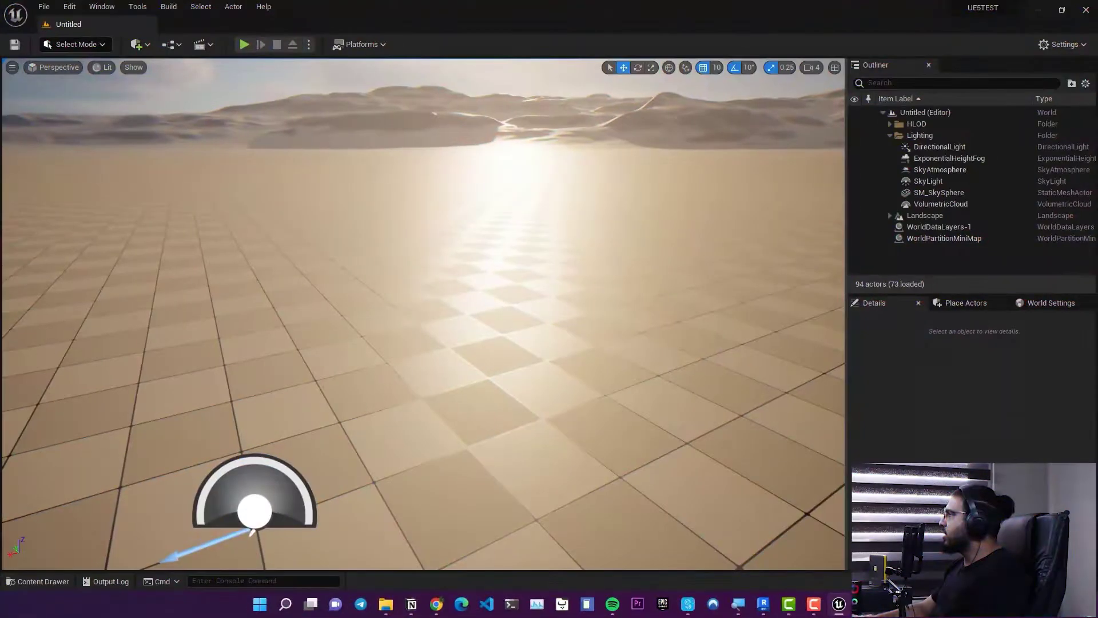
Step: Search the project's plugins for DATASMIT, enable the Datasmith C4D Importer, and close the plugin window
{"action": "right_click_drag", "start_coordinate": [527, 448], "coordinate": [681, 406]}
{"action": "right_click_drag", "start_coordinate": [613, 452], "coordinate": [509, 377]}
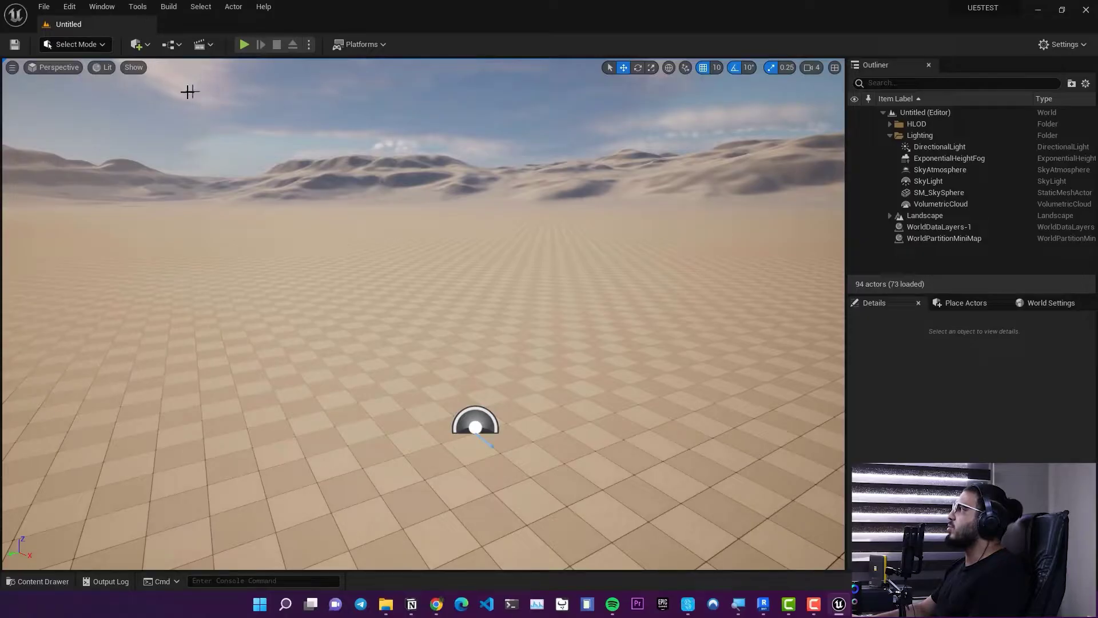
{"action": "left_click", "coordinate": [70, 8]}
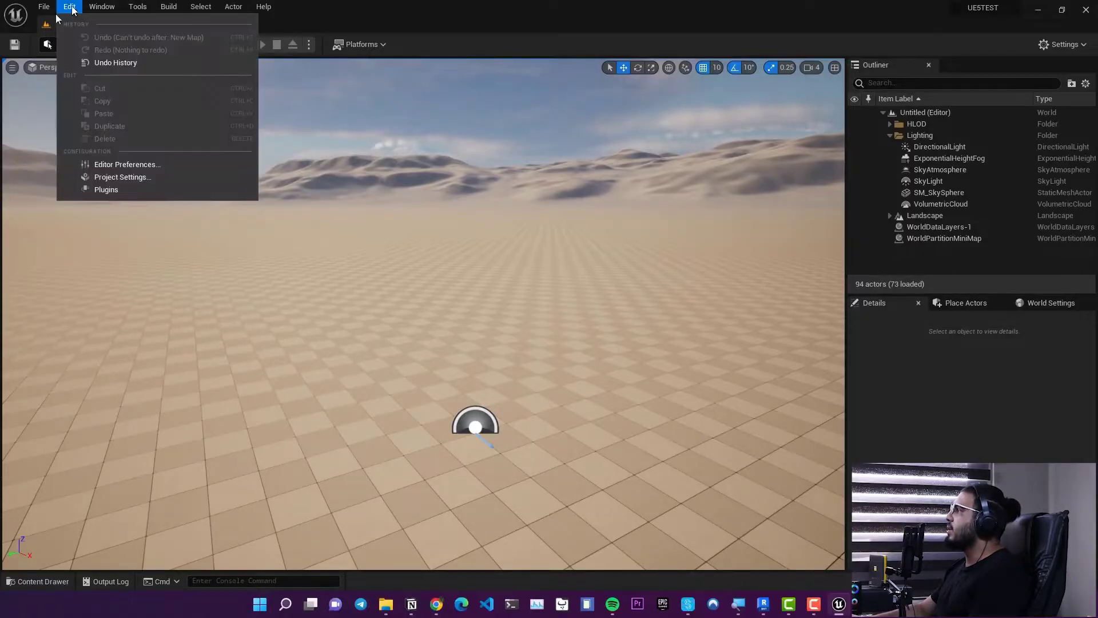
{"action": "left_click", "coordinate": [125, 191]}
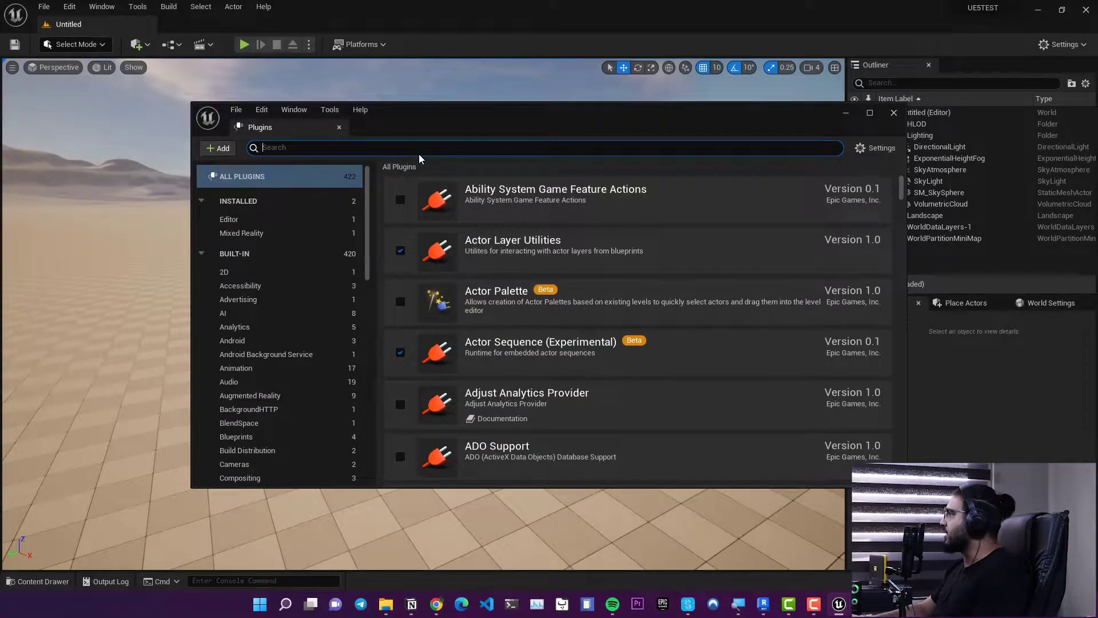
{"action": "type", "text": "DATASMIT"}
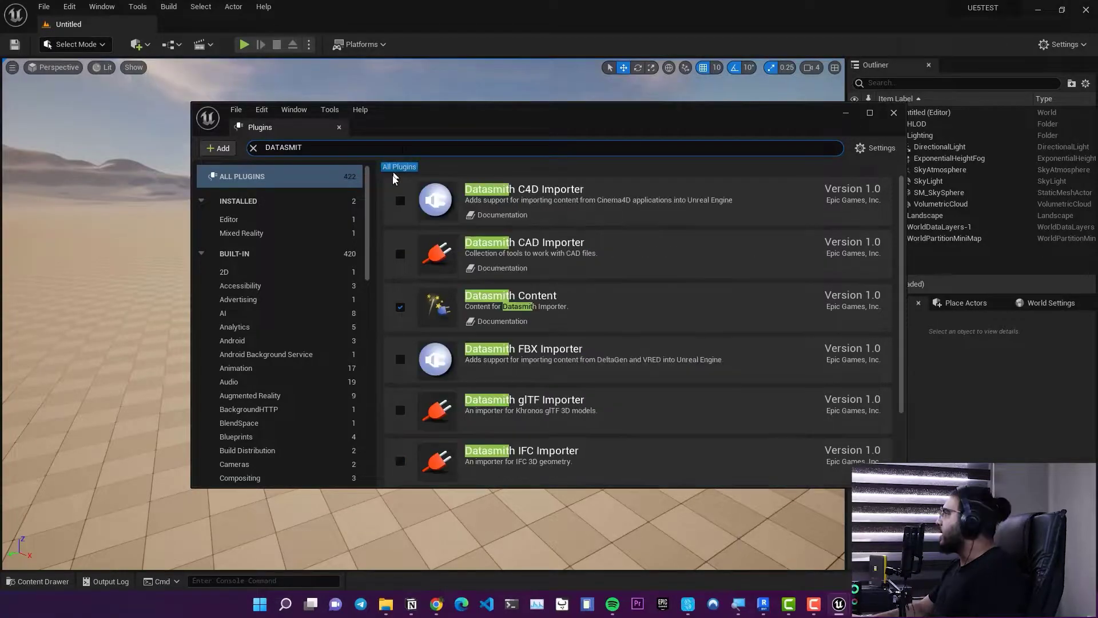
{"action": "left_click", "coordinate": [401, 202]}
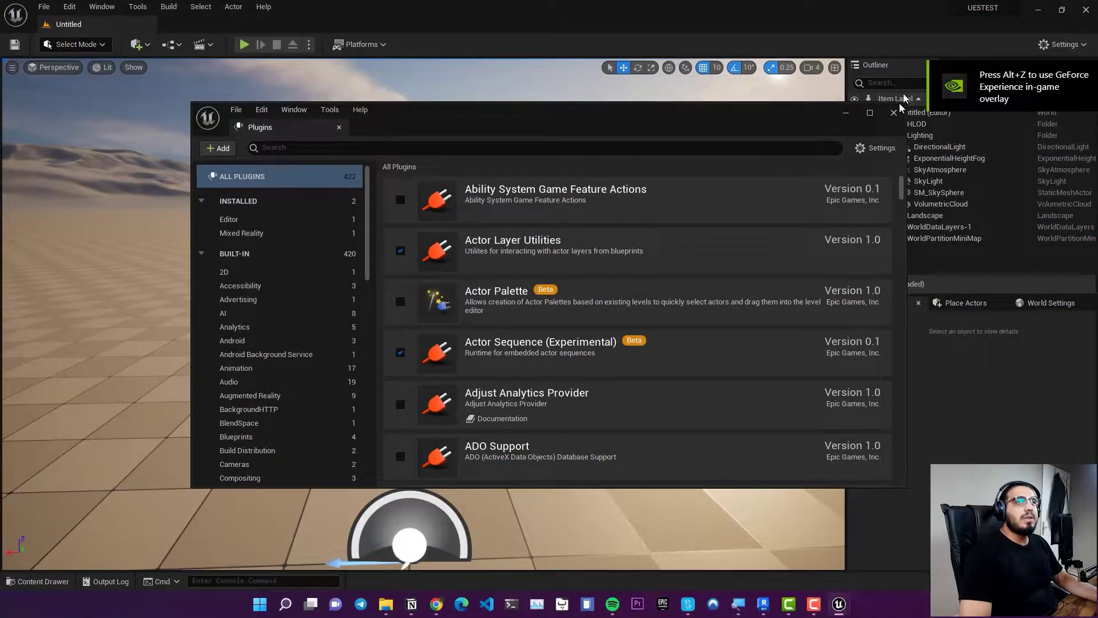
{"action": "left_click", "coordinate": [894, 113]}
{"action": "left_click_drag", "start_coordinate": [395, 228], "coordinate": [394, 346]}
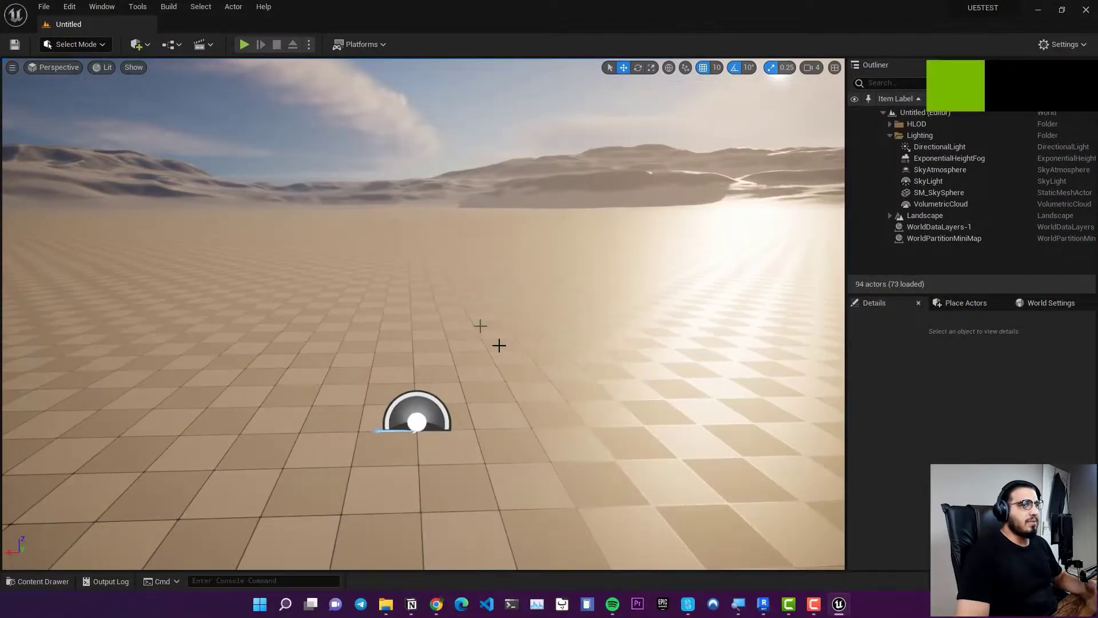
{"action": "right_click_drag", "start_coordinate": [498, 345], "coordinate": [435, 326]}
{"action": "right_click_drag", "start_coordinate": [247, 137], "coordinate": [343, 189]}
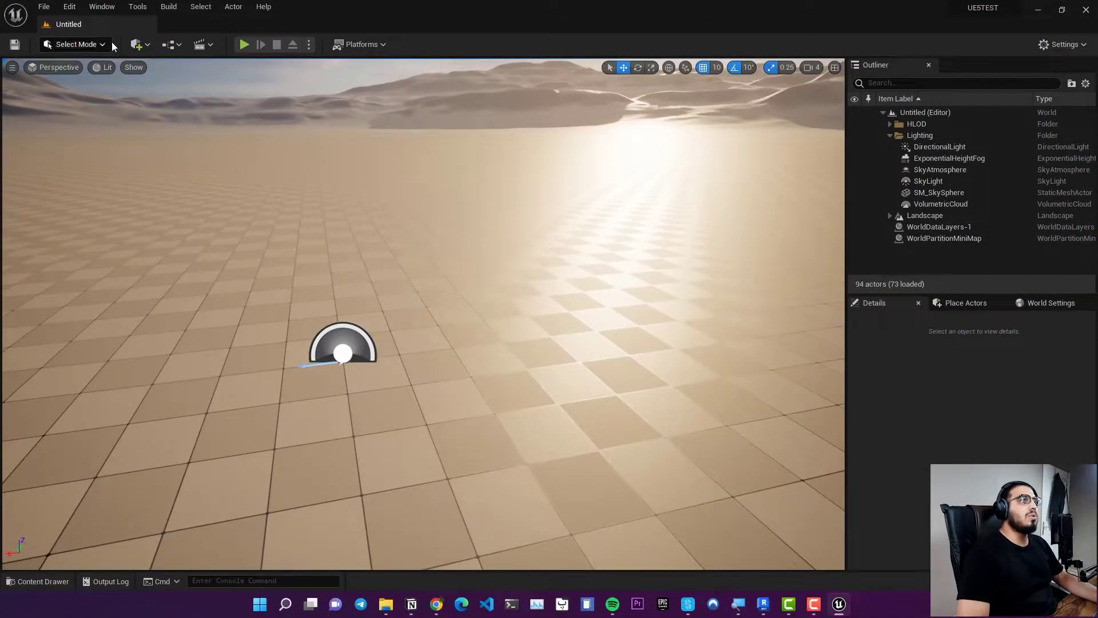
{"action": "left_click", "coordinate": [138, 44]}
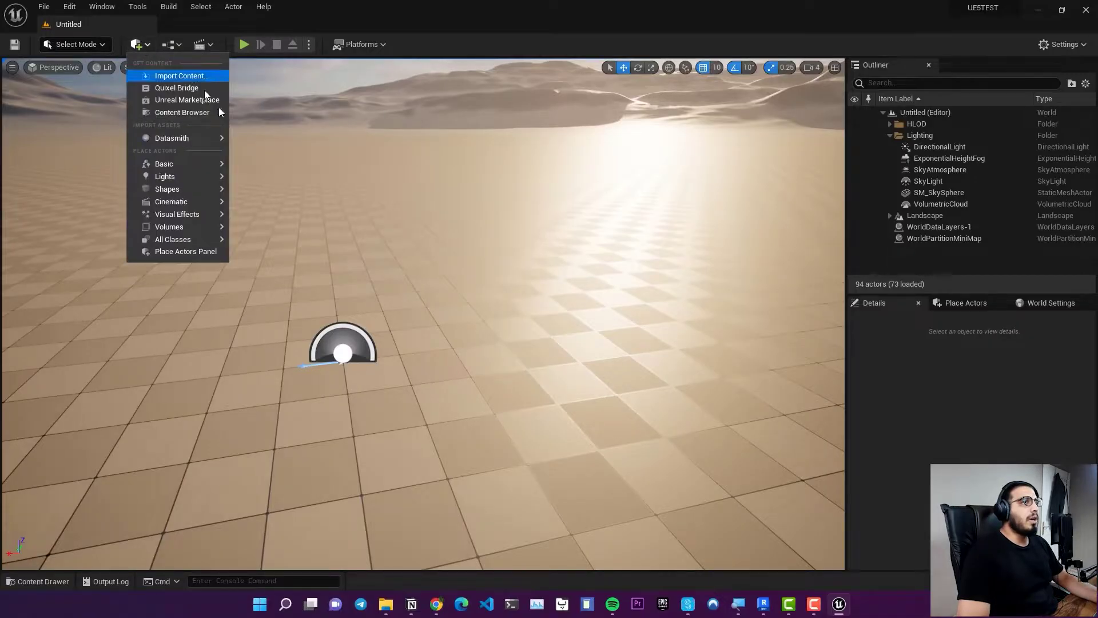
{"action": "mouse_move", "coordinate": [167, 138]}
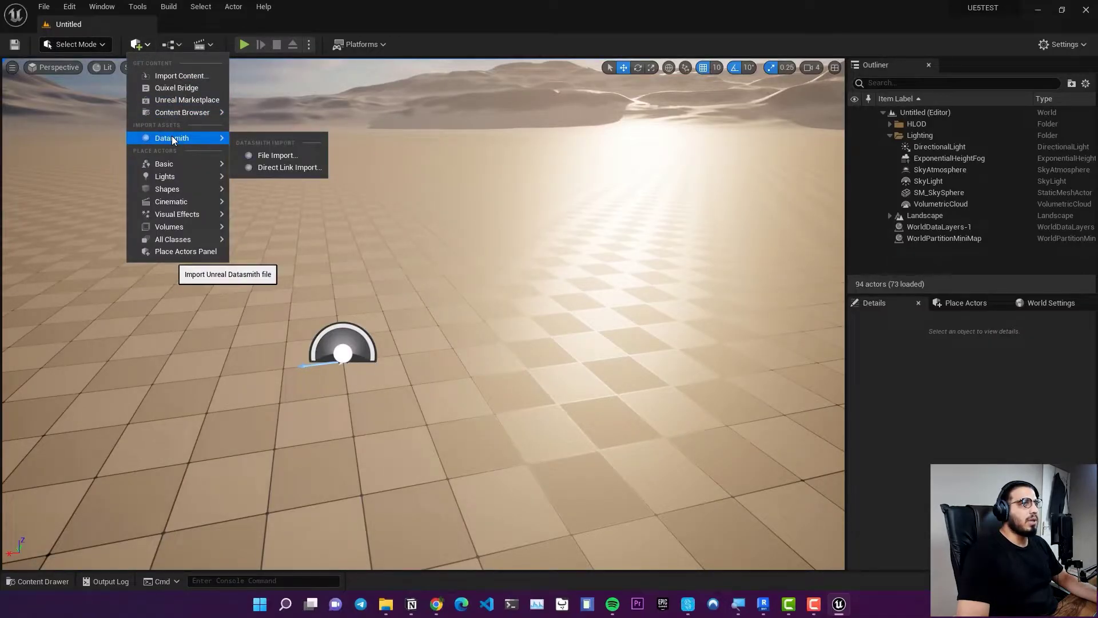
{"action": "left_click", "coordinate": [275, 155]}
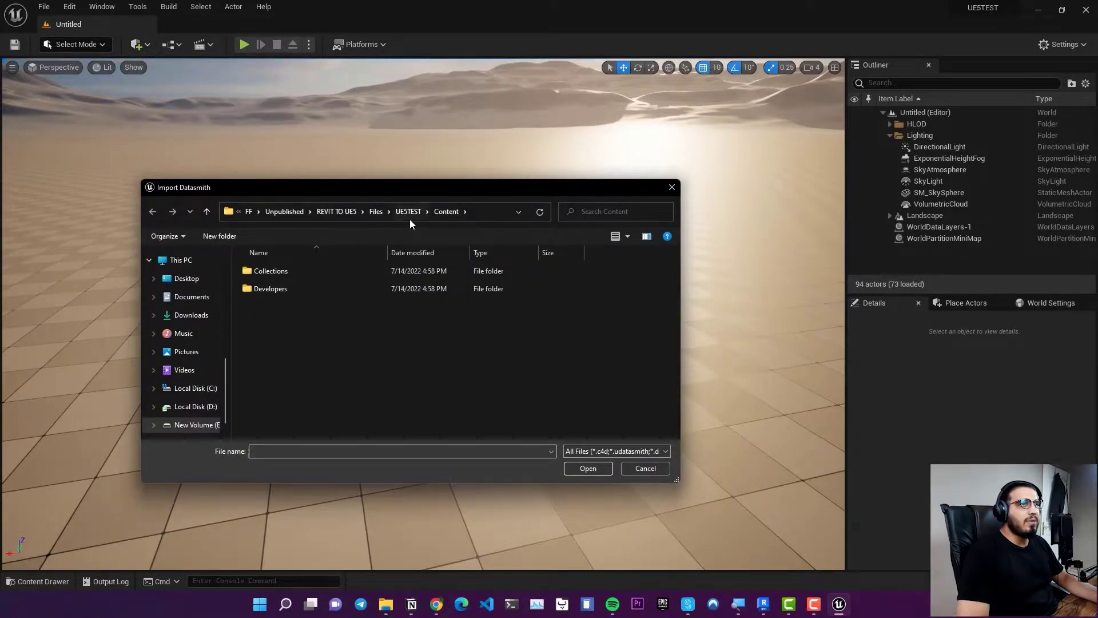
{"action": "left_click", "coordinate": [409, 212]}
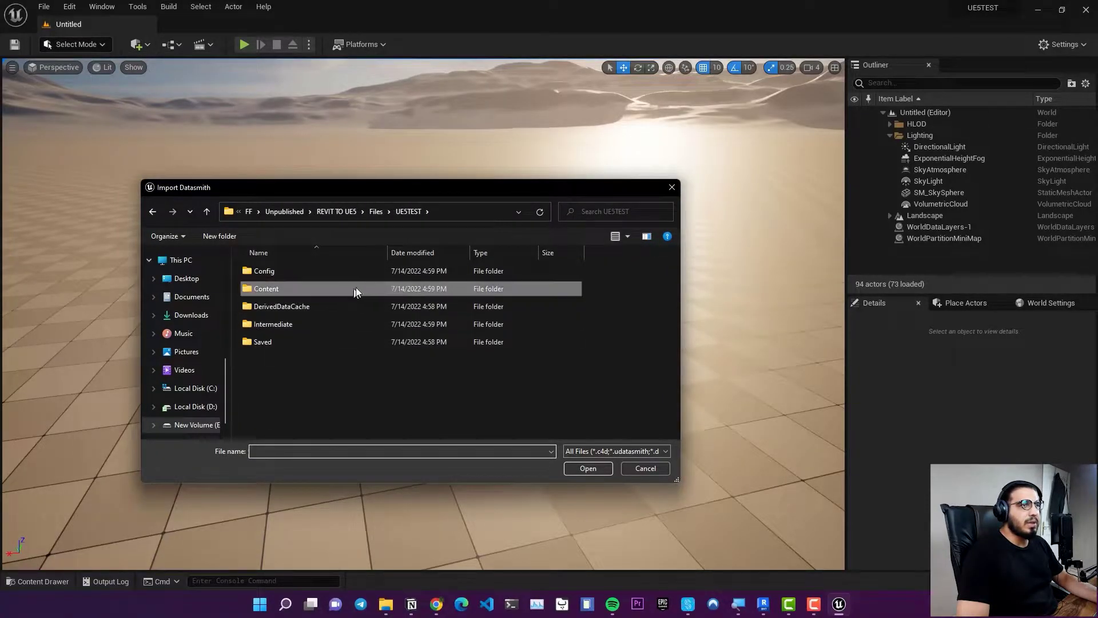
{"action": "left_click", "coordinate": [376, 212]}
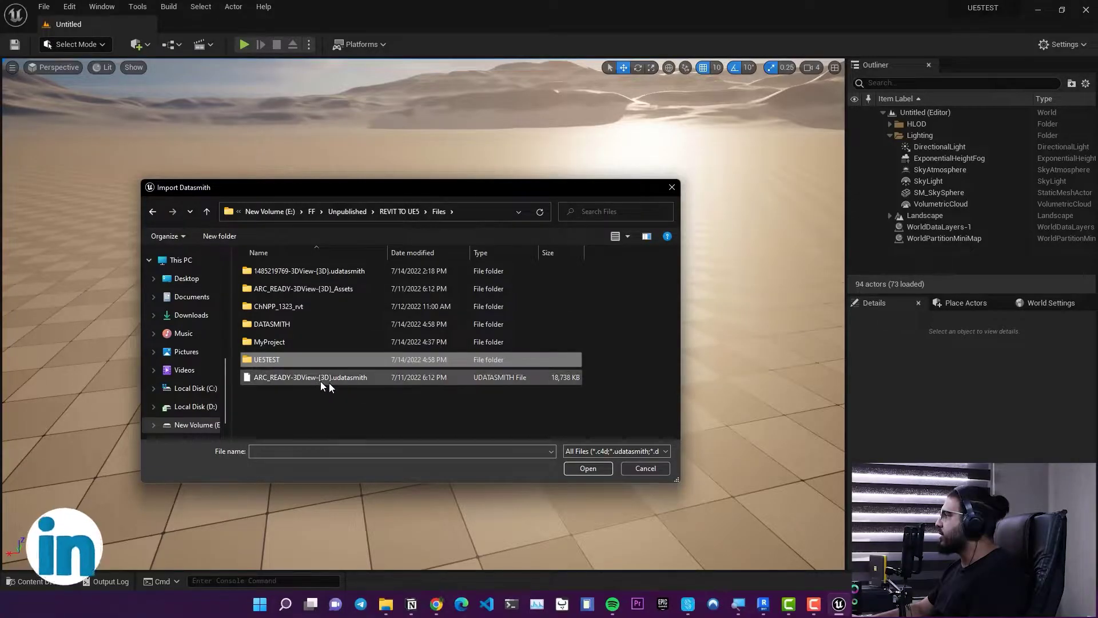
{"action": "double_click", "coordinate": [303, 325]}
{"action": "left_click", "coordinate": [291, 290]}
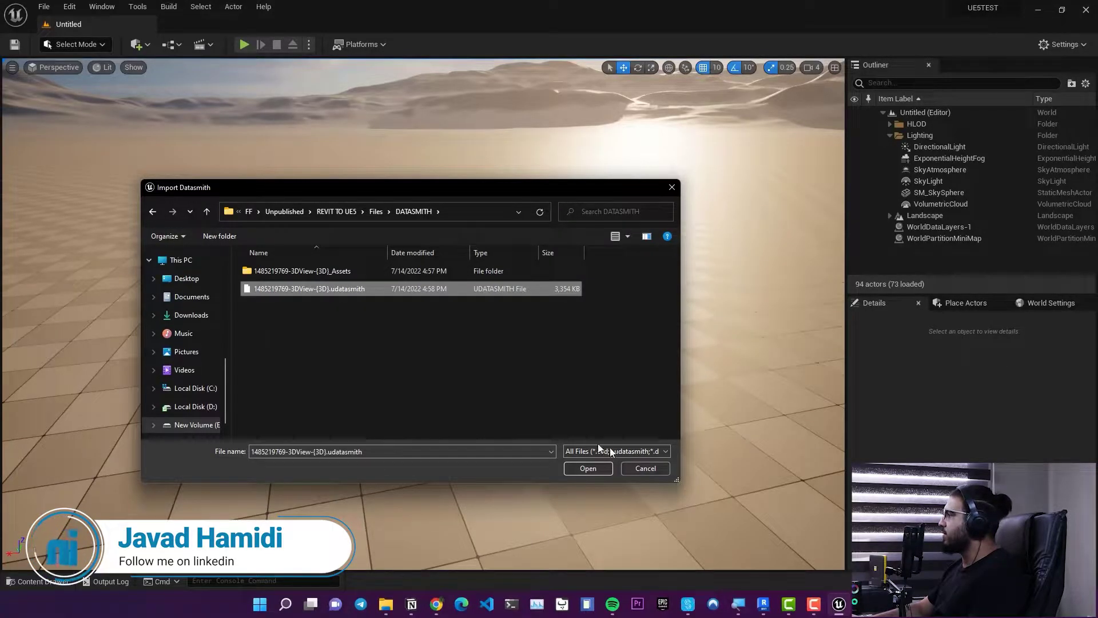
{"action": "left_click", "coordinate": [584, 471]}
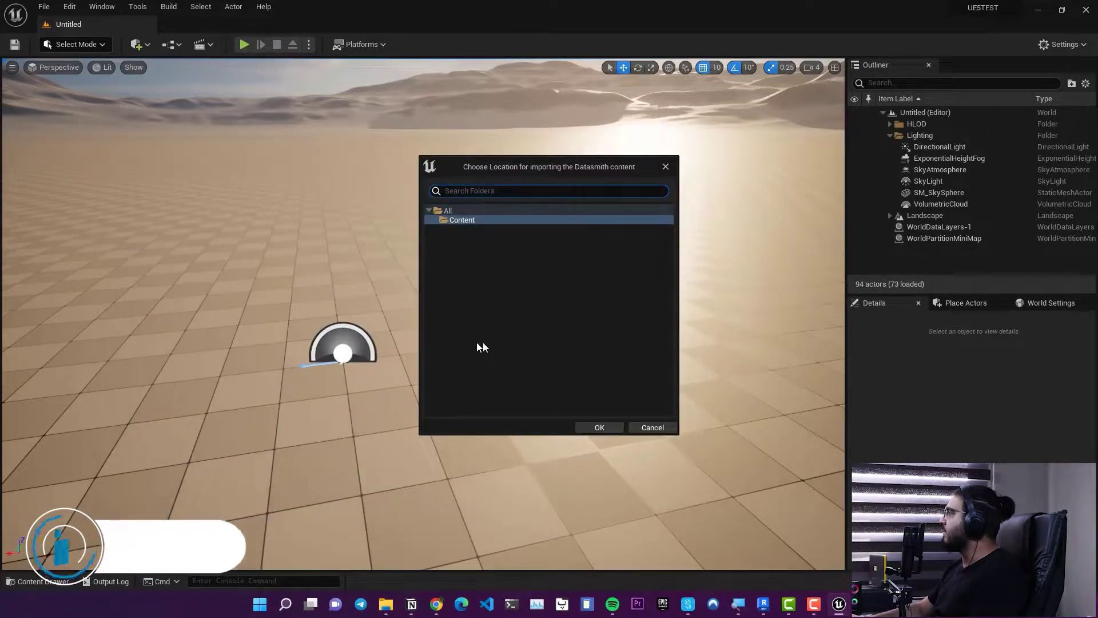
Step: Choose Content as the import location and turn off Lights in the Datasmith import options
{"action": "left_click_drag", "start_coordinate": [512, 168], "coordinate": [369, 224]}
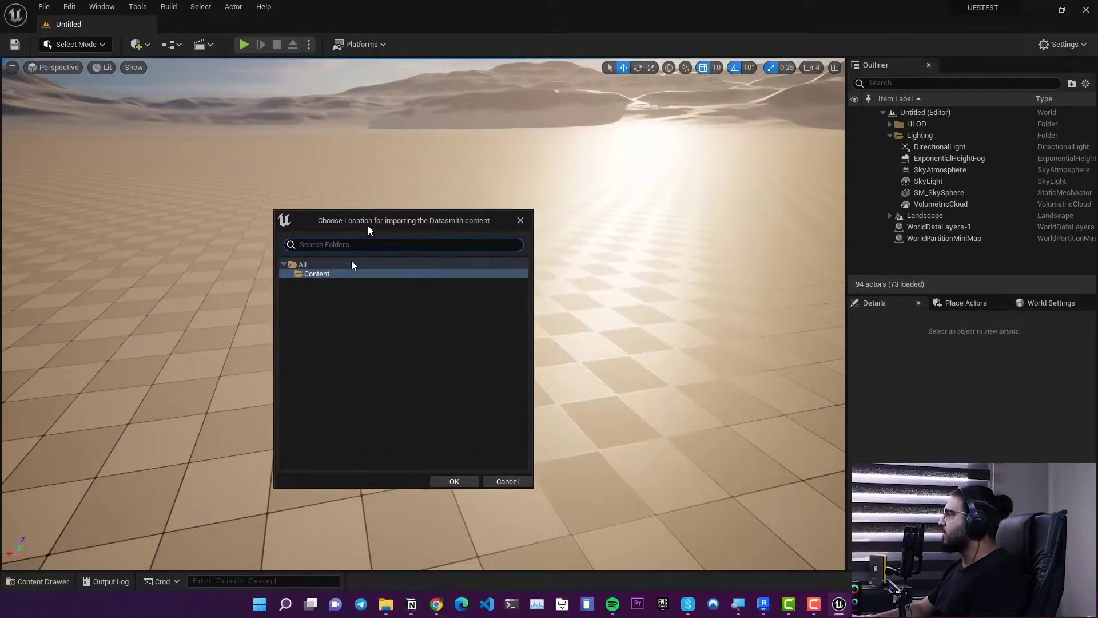
{"action": "left_click", "coordinate": [454, 481]}
{"action": "left_click_drag", "start_coordinate": [542, 167], "coordinate": [337, 239]}
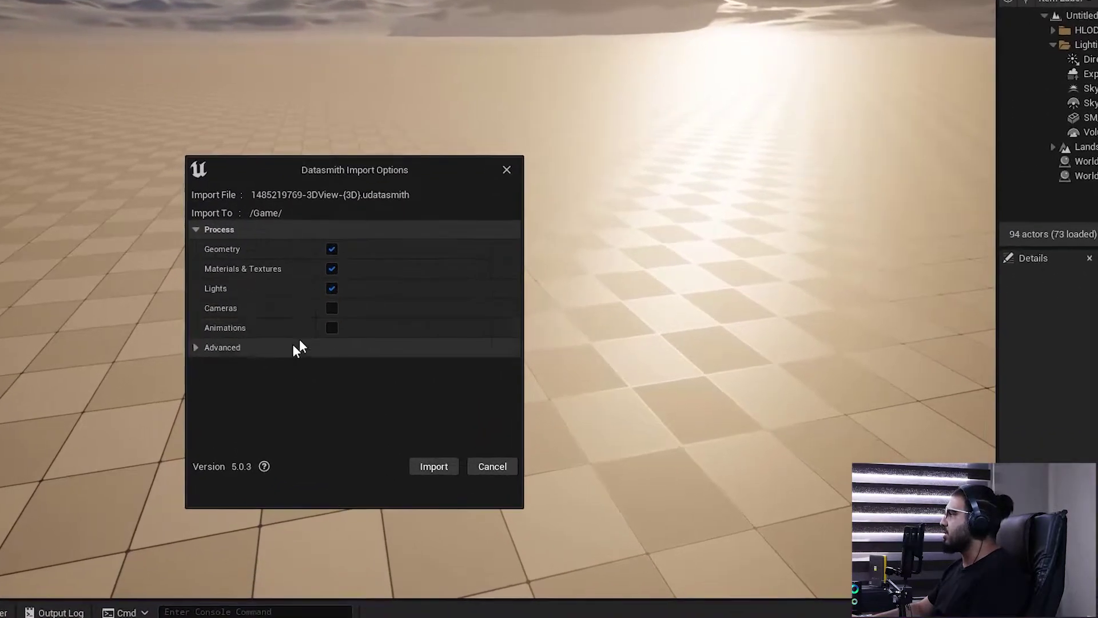
{"action": "left_click_drag", "start_coordinate": [301, 171], "coordinate": [296, 164]}
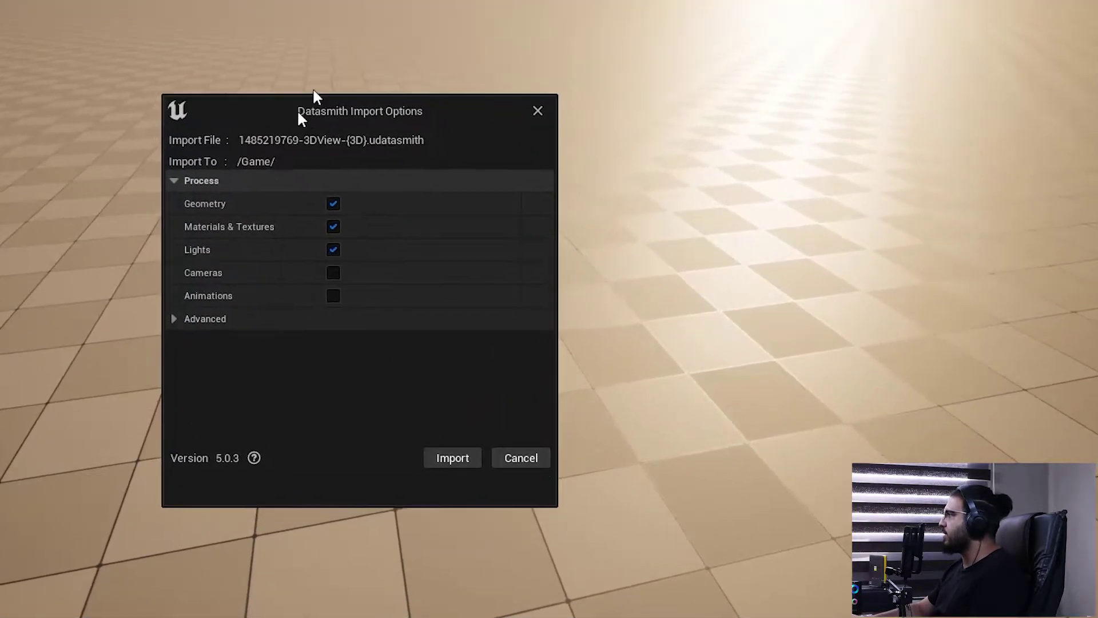
{"action": "left_click_drag", "start_coordinate": [299, 115], "coordinate": [328, 96]}
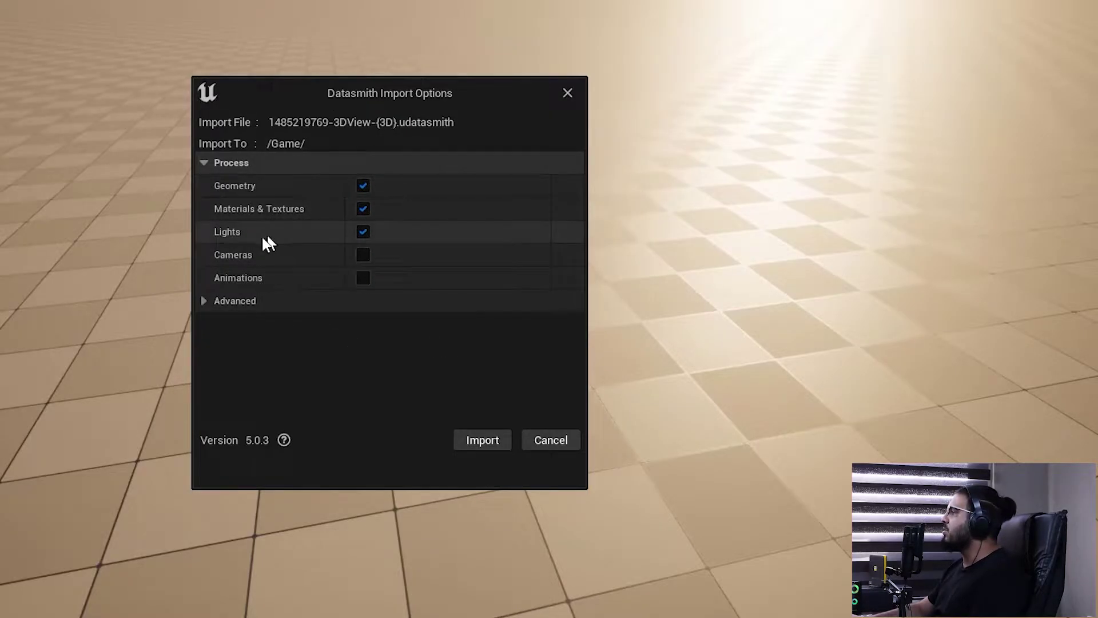
{"action": "left_click", "coordinate": [363, 231]}
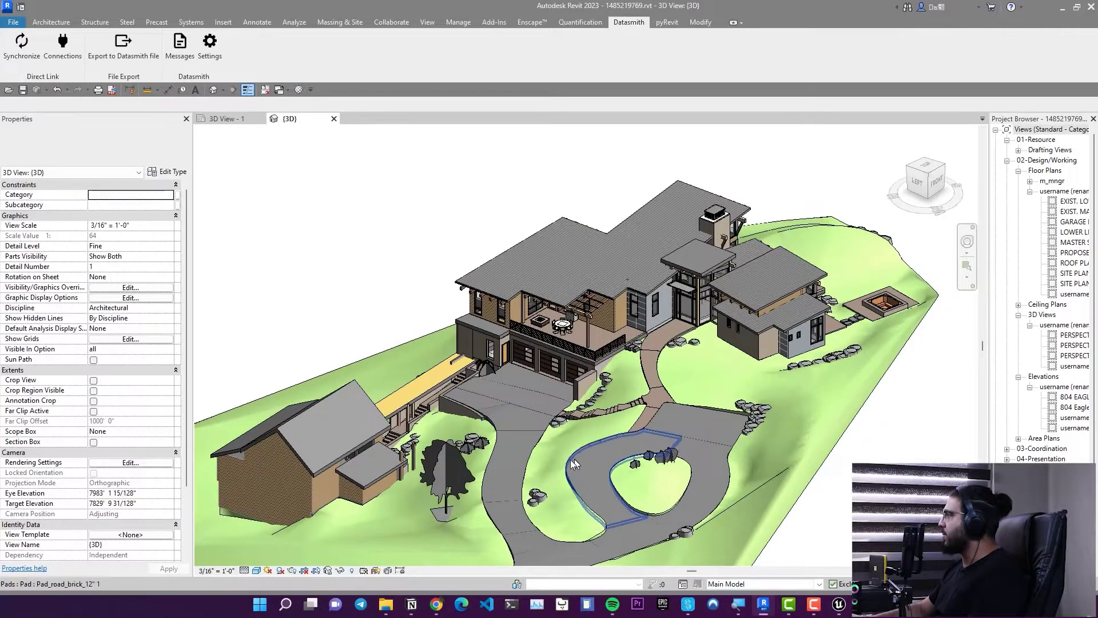
Step: Switch to Revit and delete the large aspen tree and all instances of the Acacia shrub beside the driveway
{"action": "middle_click_drag", "start_coordinate": [575, 463], "coordinate": [495, 475], "text": "shift"}
{"action": "scroll", "coordinate": [398, 417], "scroll_direction": "up", "scroll_amount": 3}
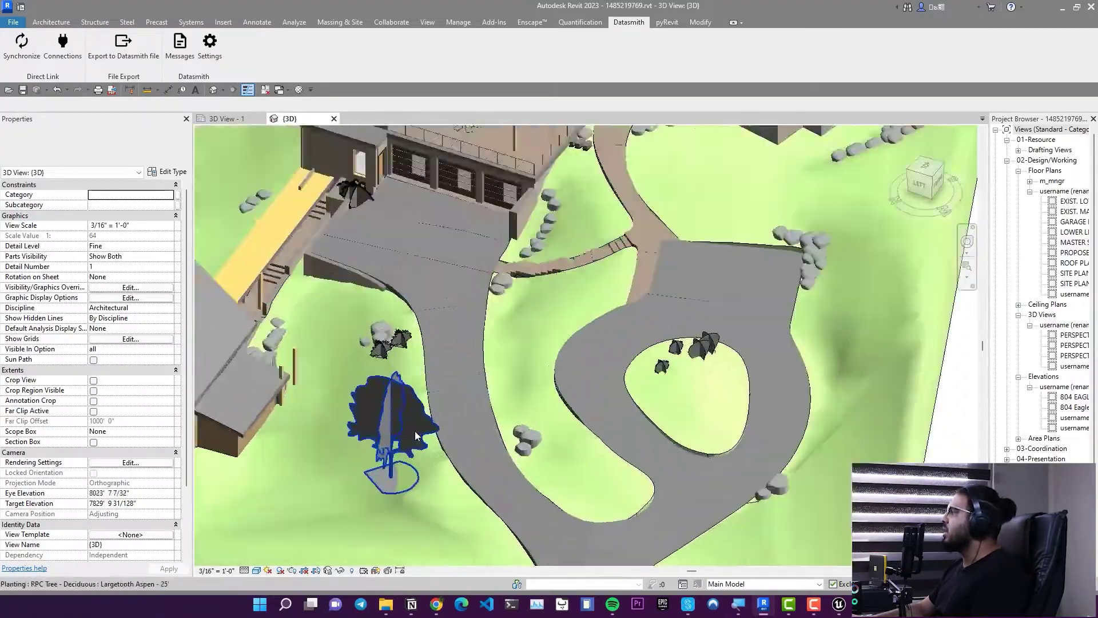
{"action": "left_click", "coordinate": [416, 429]}
{"action": "middle_click_drag", "start_coordinate": [427, 391], "coordinate": [475, 476]}
{"action": "scroll", "coordinate": [479, 471], "scroll_direction": "up", "scroll_amount": 3}
{"action": "scroll", "coordinate": [492, 470], "scroll_direction": "down", "scroll_amount": 3}
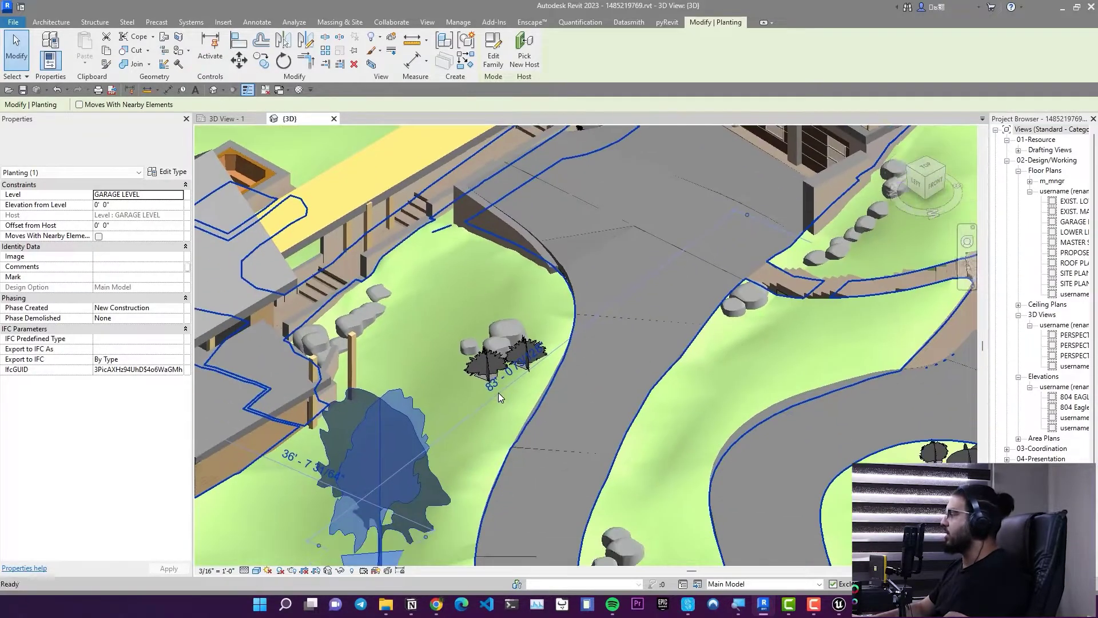
{"action": "key", "text": "Escape"}
{"action": "left_click", "coordinate": [486, 382]}
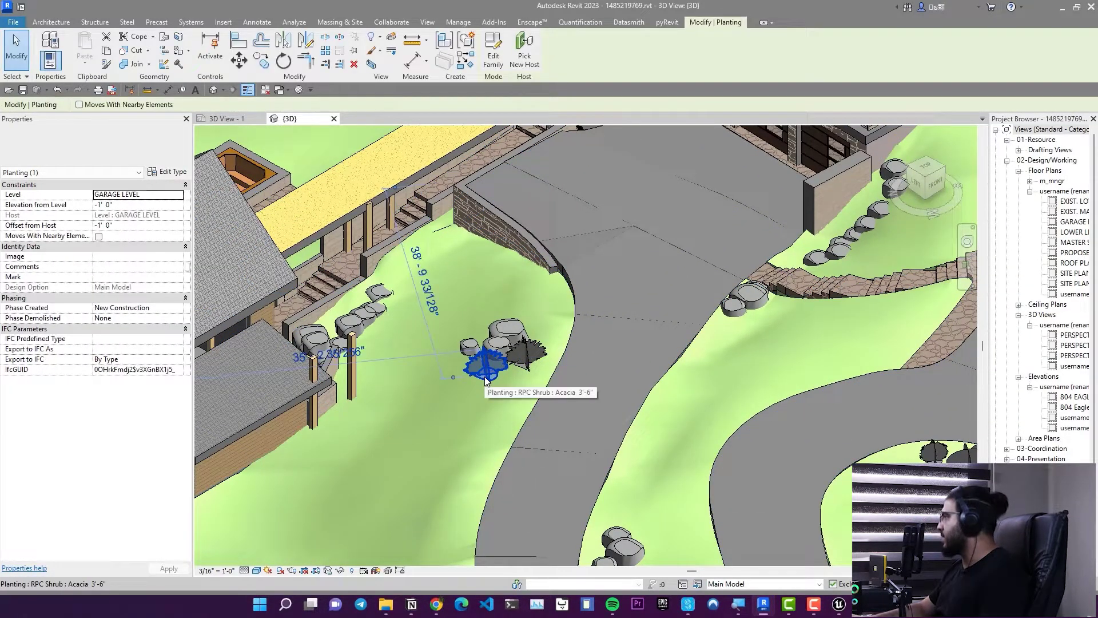
{"action": "key", "text": "s"}
{"action": "key", "text": "a"}
{"action": "key", "text": "Delete"}
Step: Select all instances of the gray stone boulder in the model and delete them
{"action": "left_click", "coordinate": [496, 352]}
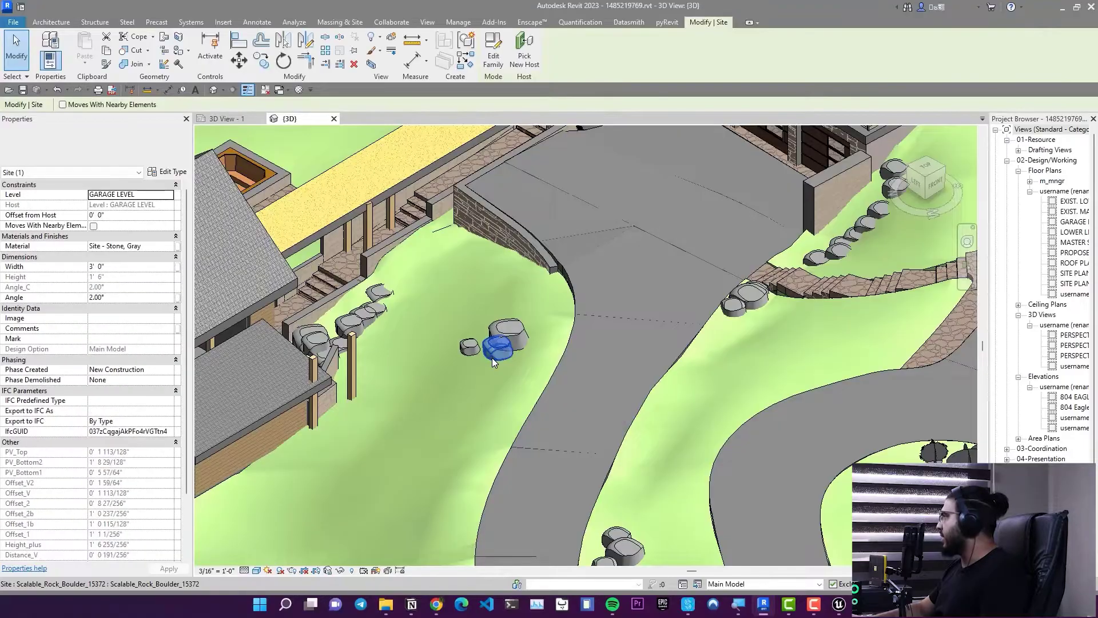
{"action": "key", "text": "s"}
{"action": "key", "text": "a"}
{"action": "scroll", "coordinate": [496, 360], "scroll_direction": "down", "scroll_amount": 3}
{"action": "middle_click_drag", "start_coordinate": [545, 401], "coordinate": [575, 478]}
{"action": "key", "text": "Escape"}
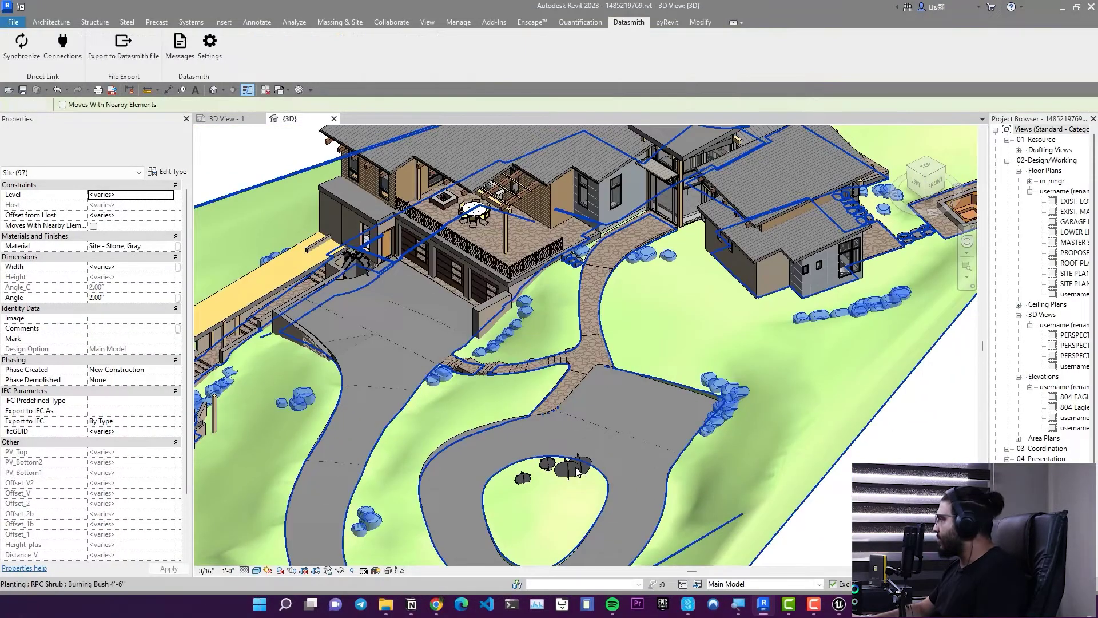
Step: Delete the remaining shrubs on the grass island inside the driveway loop
{"action": "left_click", "coordinate": [577, 474]}
{"action": "key", "text": "Delete"}
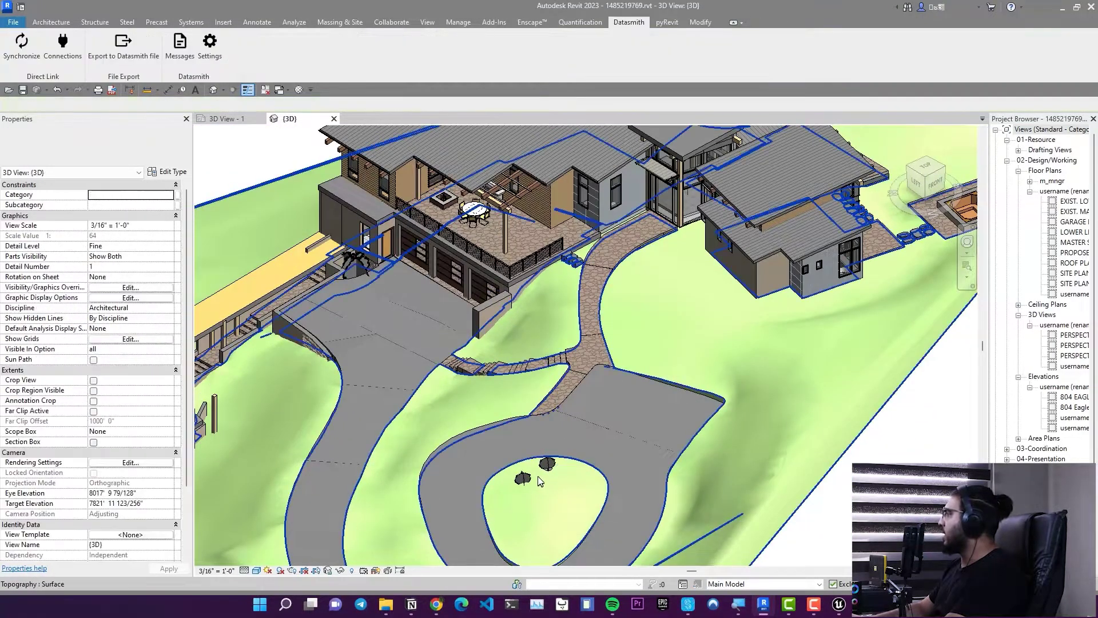
{"action": "left_click", "coordinate": [523, 479]}
{"action": "key", "text": "Delete"}
{"action": "scroll", "coordinate": [578, 389], "scroll_direction": "down", "scroll_amount": 3}
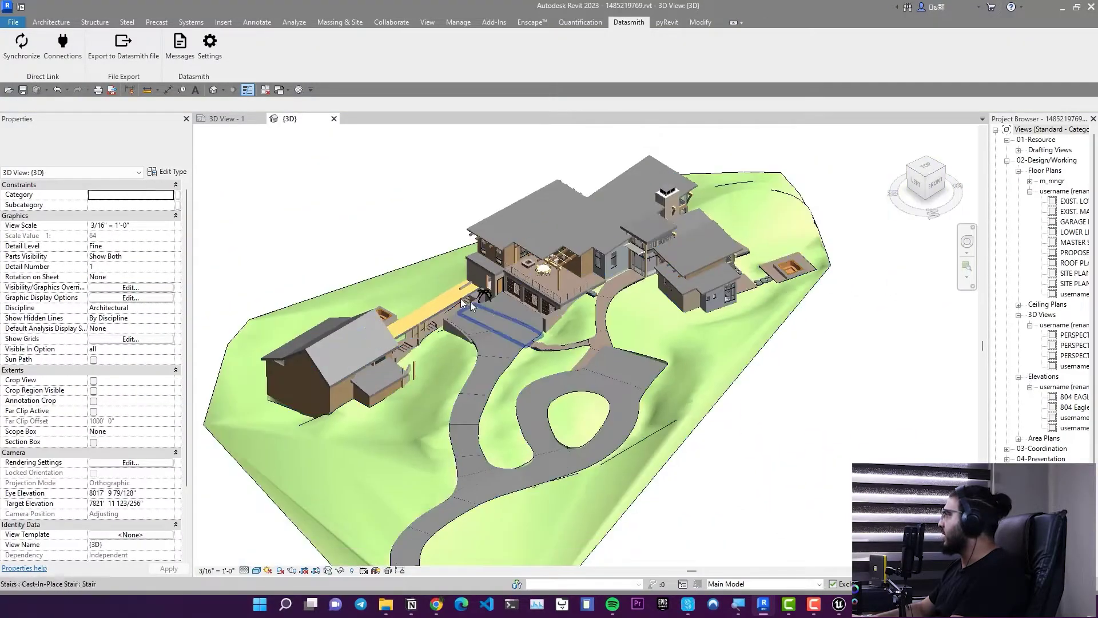
{"action": "middle_click_drag", "start_coordinate": [556, 300], "coordinate": [560, 346]}
Step: Switch back to Unreal Engine and run the Datasmith import with Geometry and Materials & Textures enabled
{"action": "left_click", "coordinate": [1061, 8]}
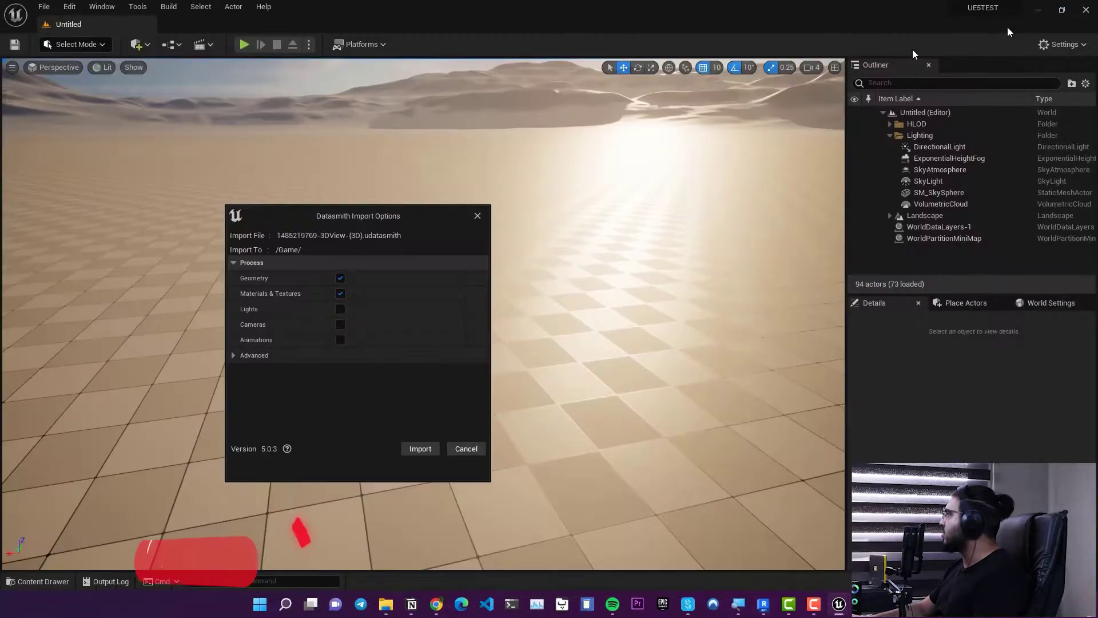
{"action": "left_click", "coordinate": [412, 449]}
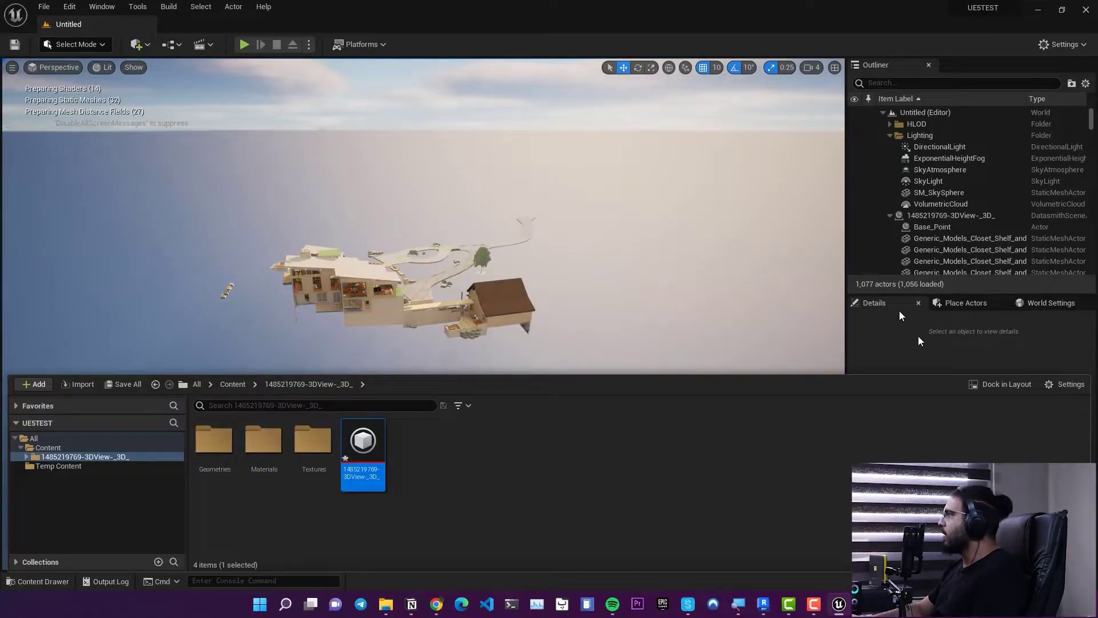
{"action": "right_click_drag", "start_coordinate": [697, 261], "coordinate": [618, 343]}
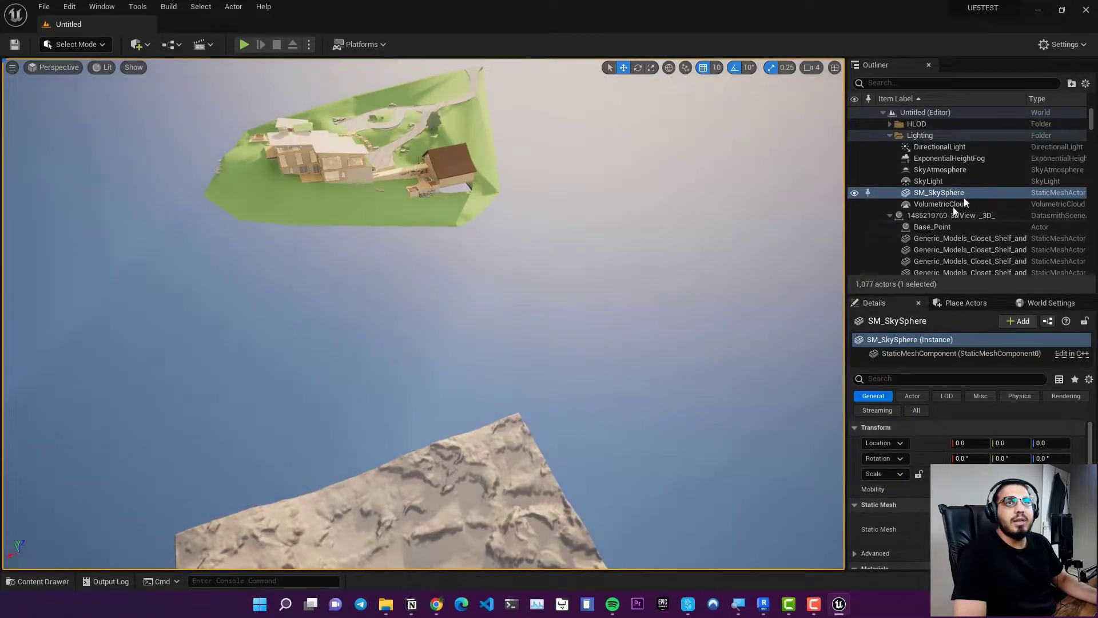
Step: Delete all LandscapeStreamingProxy actors under Landscape, from LandscapeStreamingProxy_0_0_0 through LandscapeStreamingProxy_7_7_0
{"action": "left_click", "coordinate": [890, 216]}
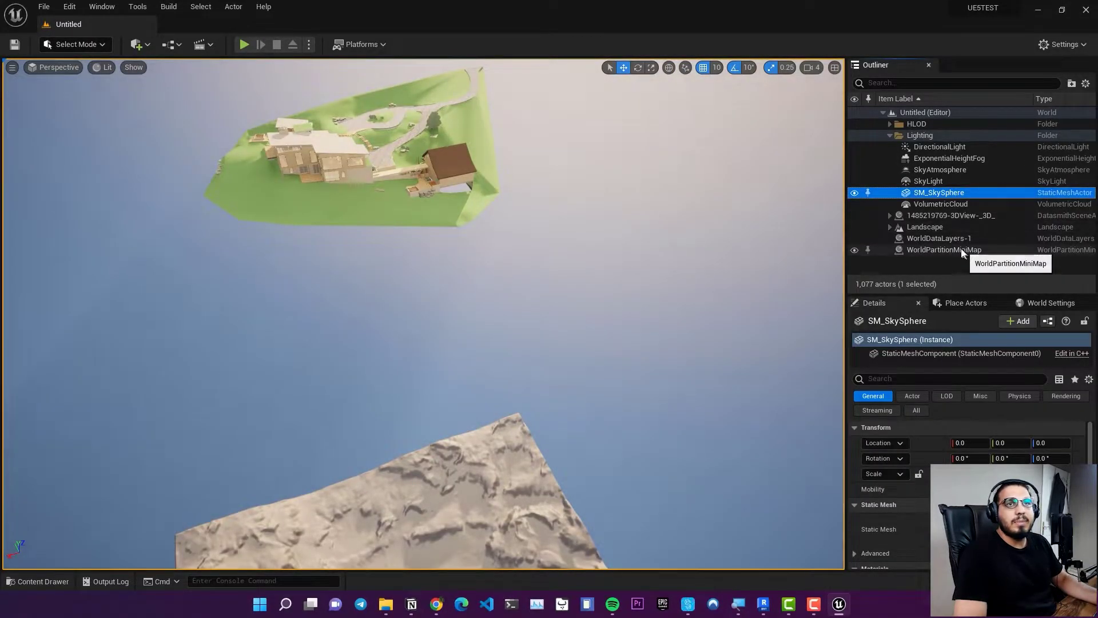
{"action": "left_click", "coordinate": [933, 228]}
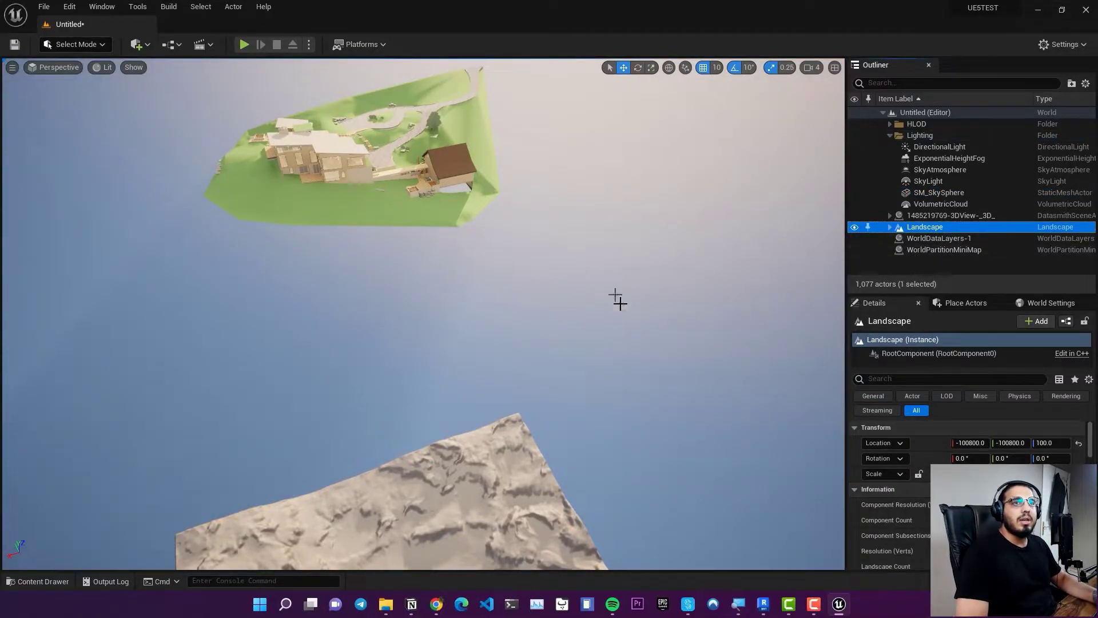
{"action": "left_click", "coordinate": [925, 238]}
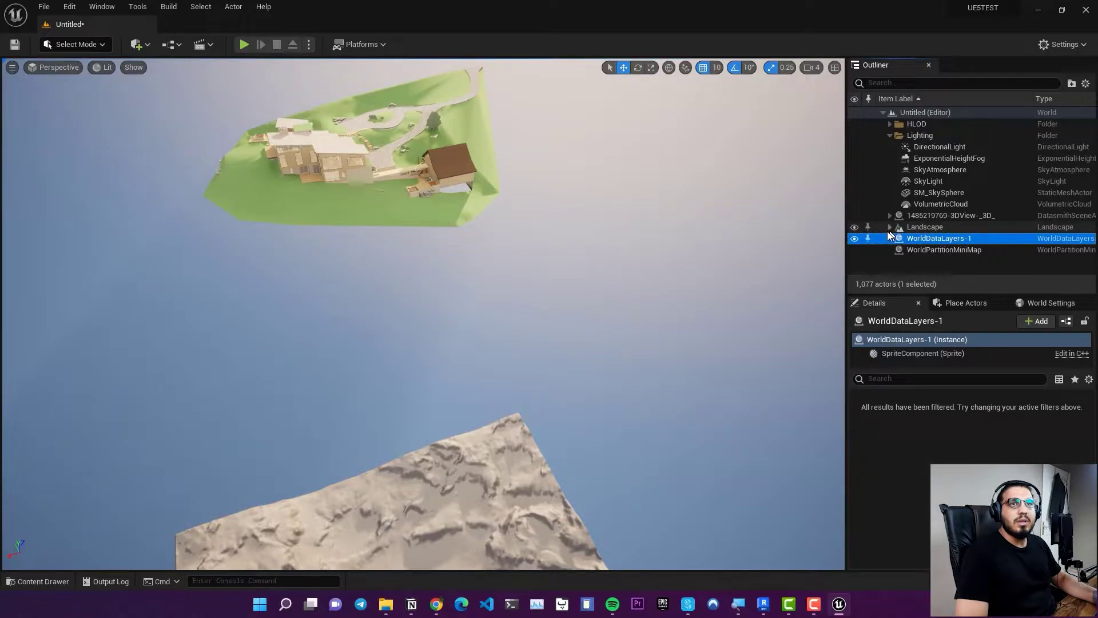
{"action": "left_click", "coordinate": [891, 227]}
{"action": "left_click", "coordinate": [943, 240]}
{"action": "scroll", "coordinate": [941, 244], "scroll_direction": "down", "scroll_amount": 8}
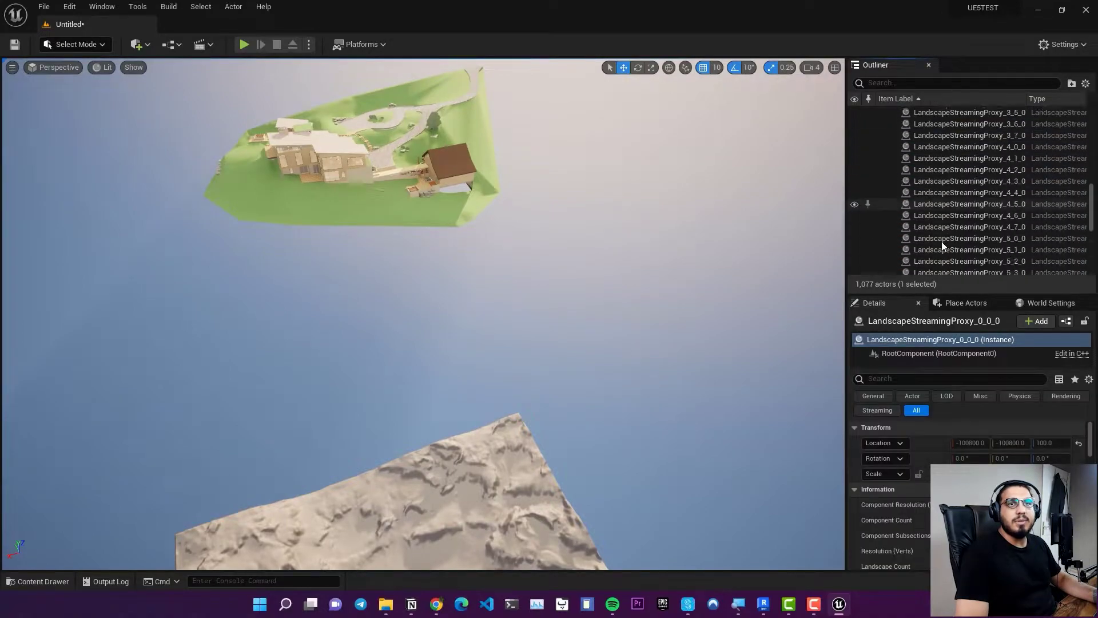
{"action": "scroll", "coordinate": [941, 242], "scroll_direction": "down", "scroll_amount": 7}
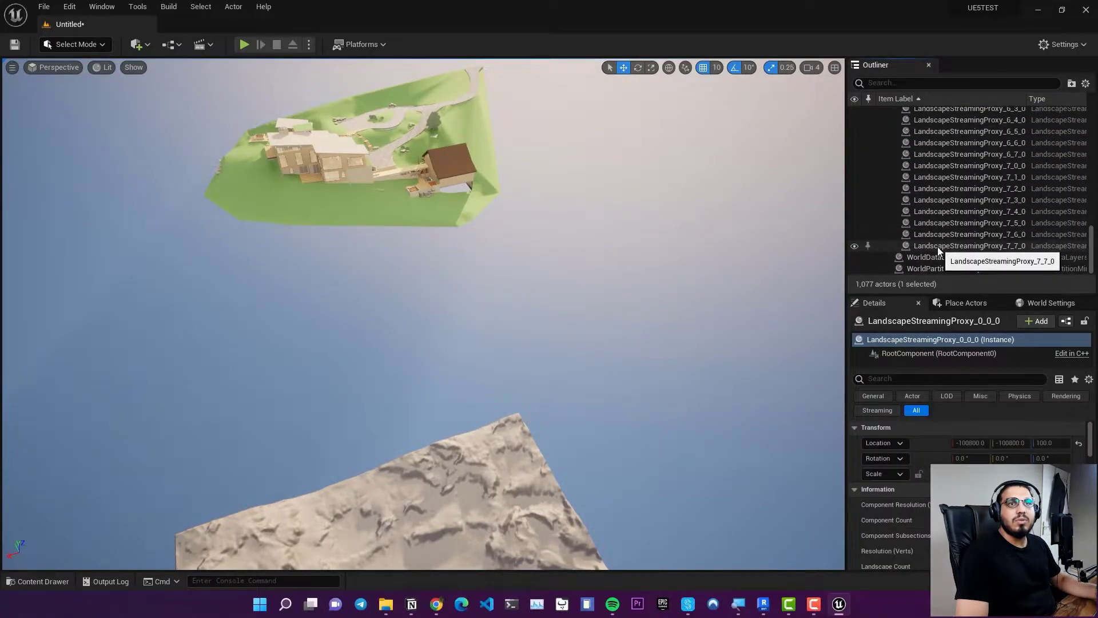
{"action": "left_click", "coordinate": [932, 269], "text": "shift"}
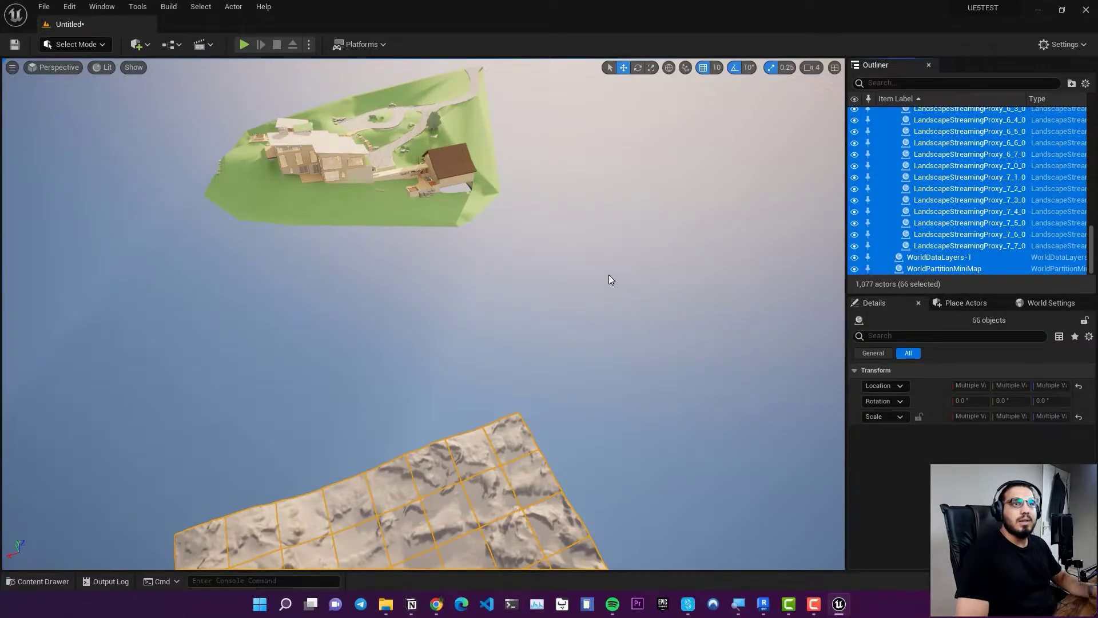
{"action": "key", "text": "Delete"}
Step: Switch the viewport to the Left orthographic view and move the imported Datasmith scene actor vertically to Z -240000
{"action": "right_click_drag", "start_coordinate": [501, 299], "coordinate": [524, 294]}
{"action": "left_click", "coordinate": [74, 68]}
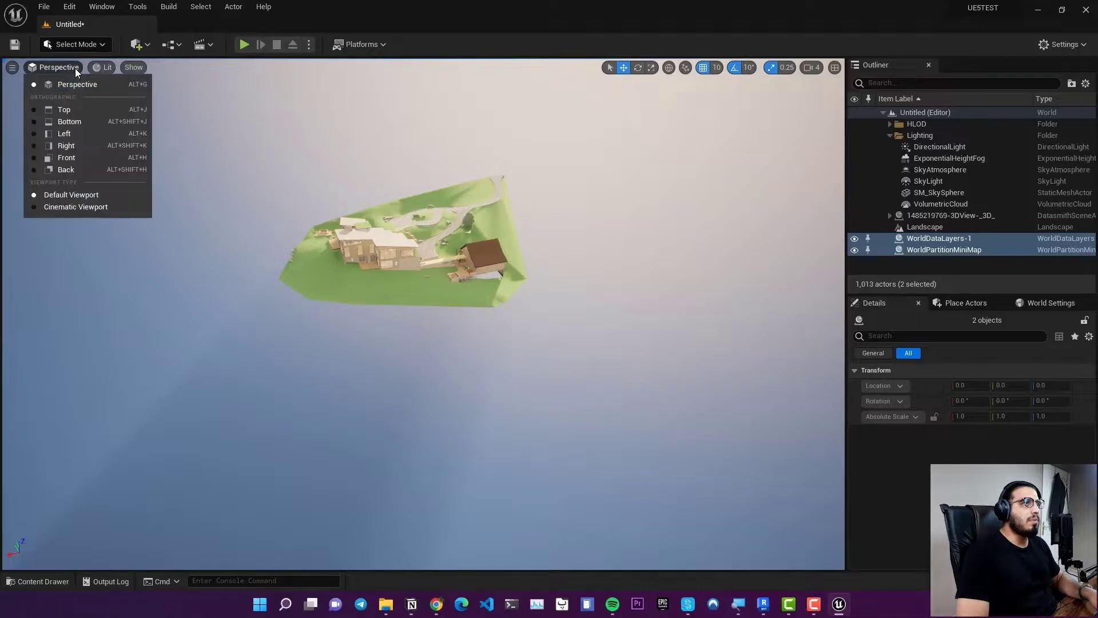
{"action": "left_click", "coordinate": [83, 124]}
{"action": "scroll", "coordinate": [502, 424], "scroll_direction": "down", "scroll_amount": 8}
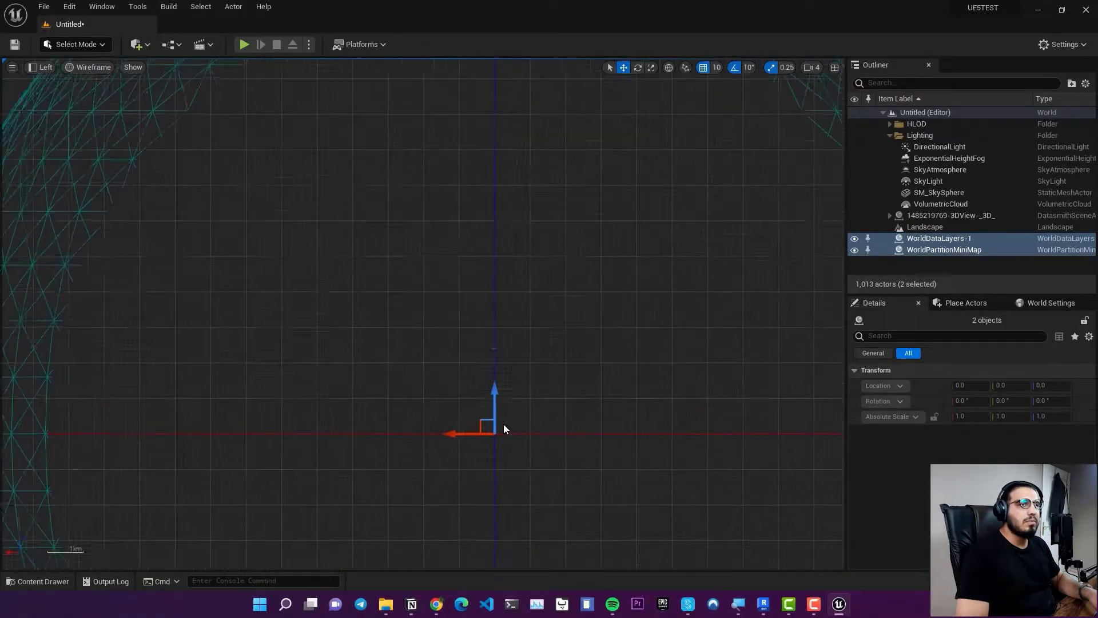
{"action": "scroll", "coordinate": [504, 424], "scroll_direction": "up", "scroll_amount": 5}
{"action": "left_click", "coordinate": [541, 414]}
{"action": "left_click", "coordinate": [969, 216]}
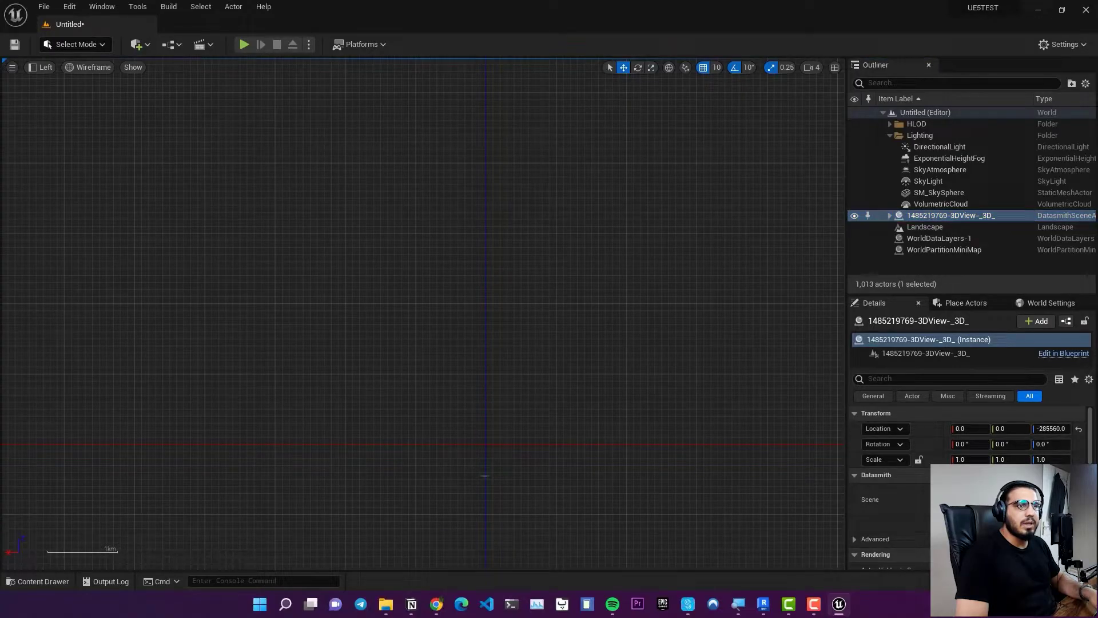
{"action": "left_click_drag", "start_coordinate": [508, 568], "coordinate": [509, 571]}
{"action": "right_click_drag", "start_coordinate": [517, 556], "coordinate": [461, 323]}
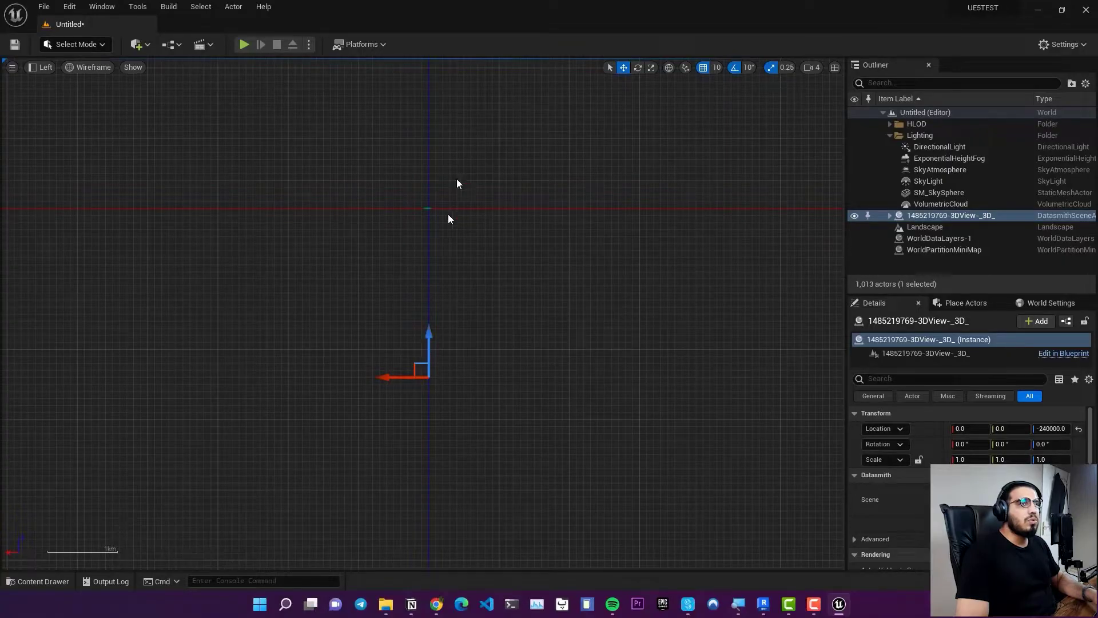
{"action": "right_click_drag", "start_coordinate": [483, 261], "coordinate": [505, 305]}
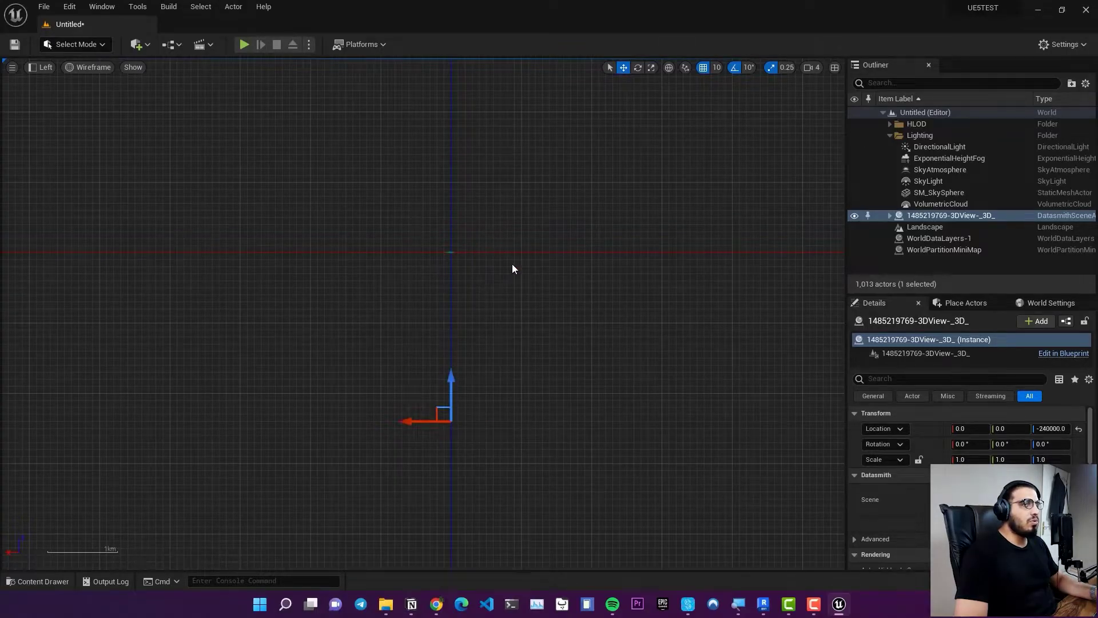
Step: Switch the viewport back to the Perspective view and set the camera speed to 6
{"action": "scroll", "coordinate": [493, 277], "scroll_direction": "up", "scroll_amount": 3}
{"action": "scroll", "coordinate": [488, 290], "scroll_direction": "down", "scroll_amount": 3}
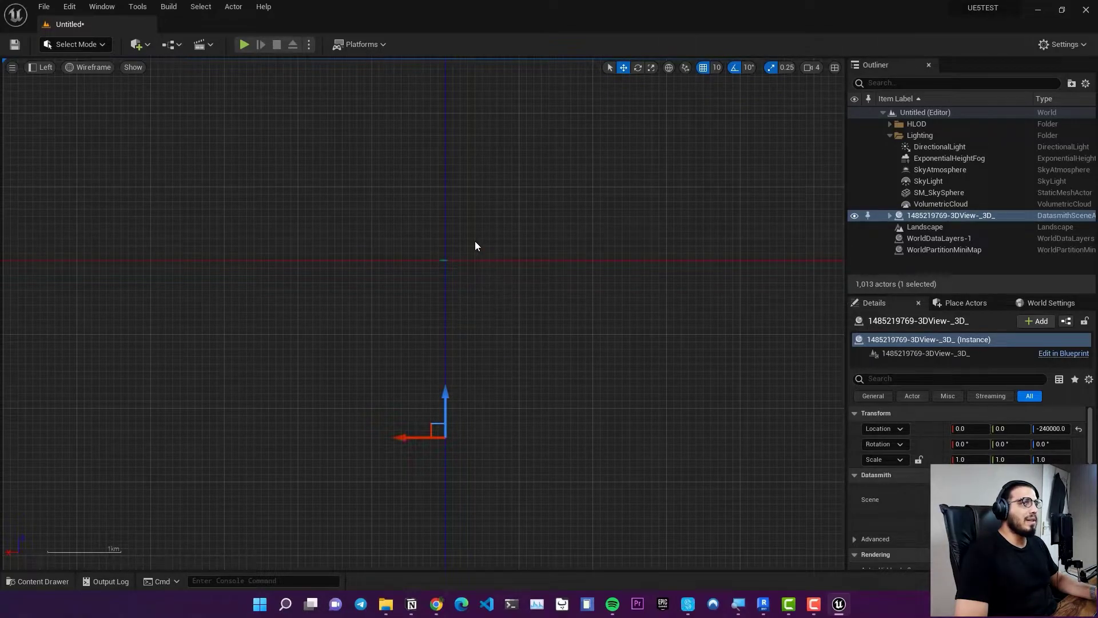
{"action": "scroll", "coordinate": [474, 243], "scroll_direction": "up", "scroll_amount": 1}
{"action": "left_click", "coordinate": [40, 67]}
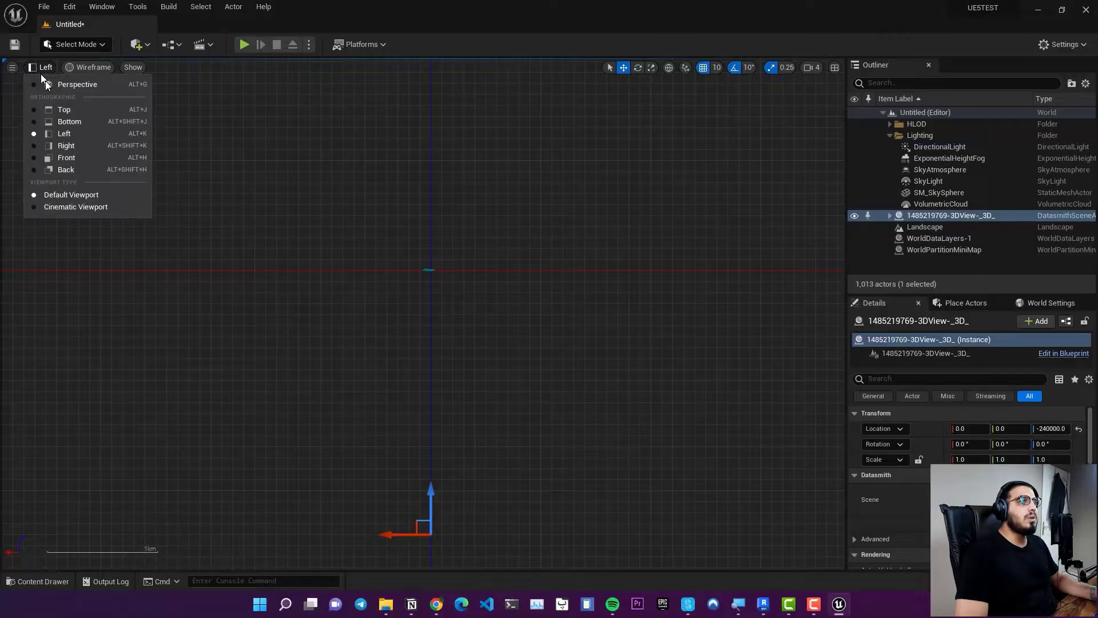
{"action": "left_click", "coordinate": [75, 89]}
{"action": "left_click", "coordinate": [413, 288]}
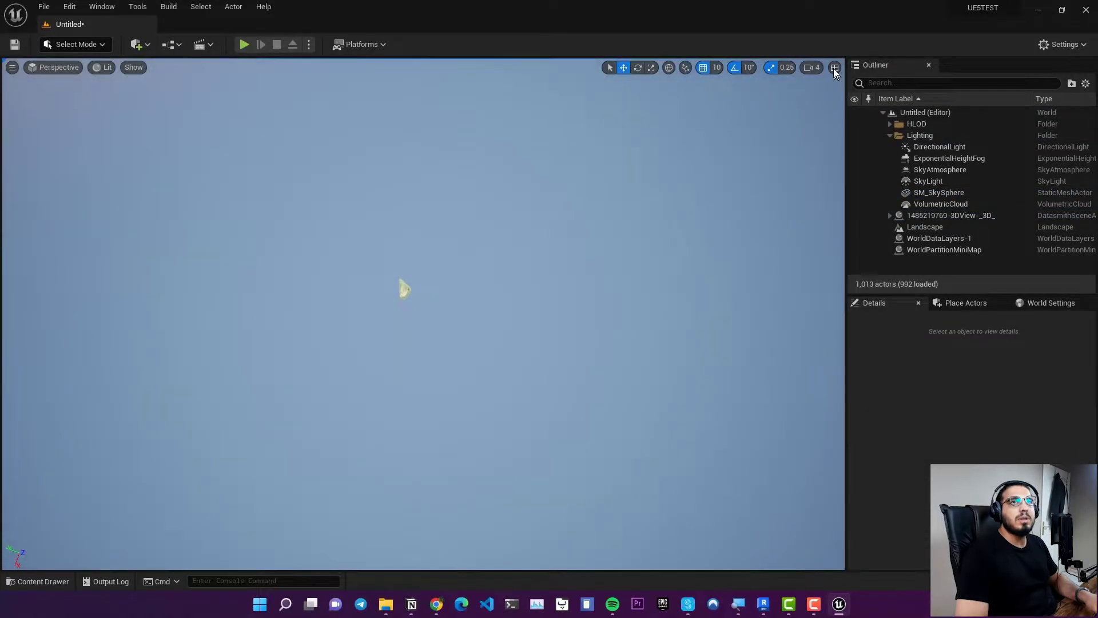
{"action": "left_click", "coordinate": [816, 68]}
{"action": "left_click", "coordinate": [870, 94]}
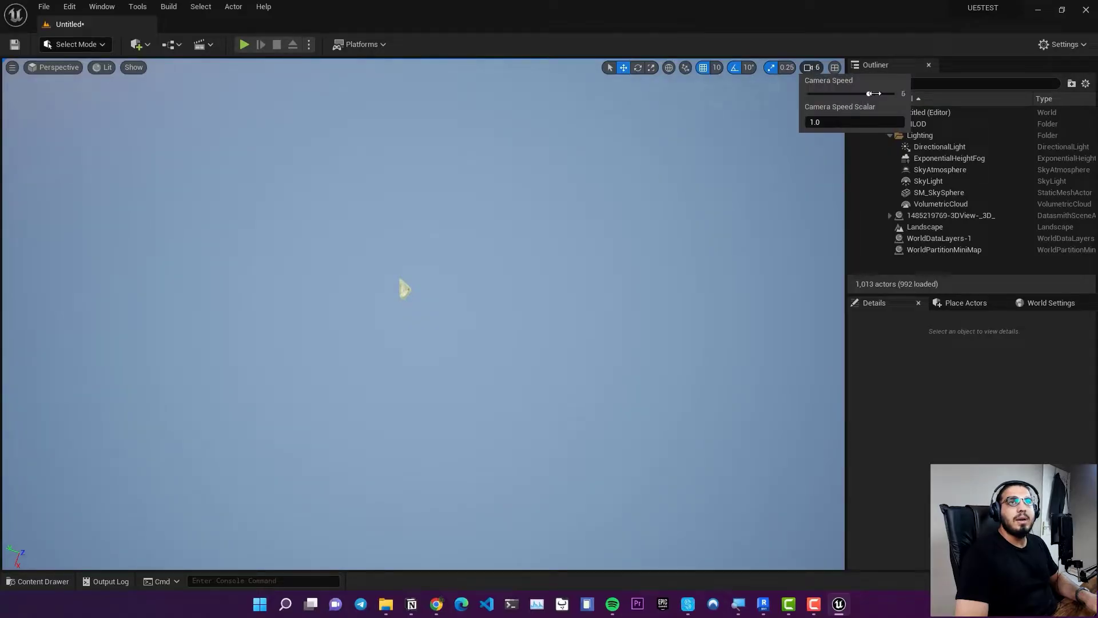
{"action": "right_click_drag", "start_coordinate": [799, 141], "coordinate": [790, 197]}
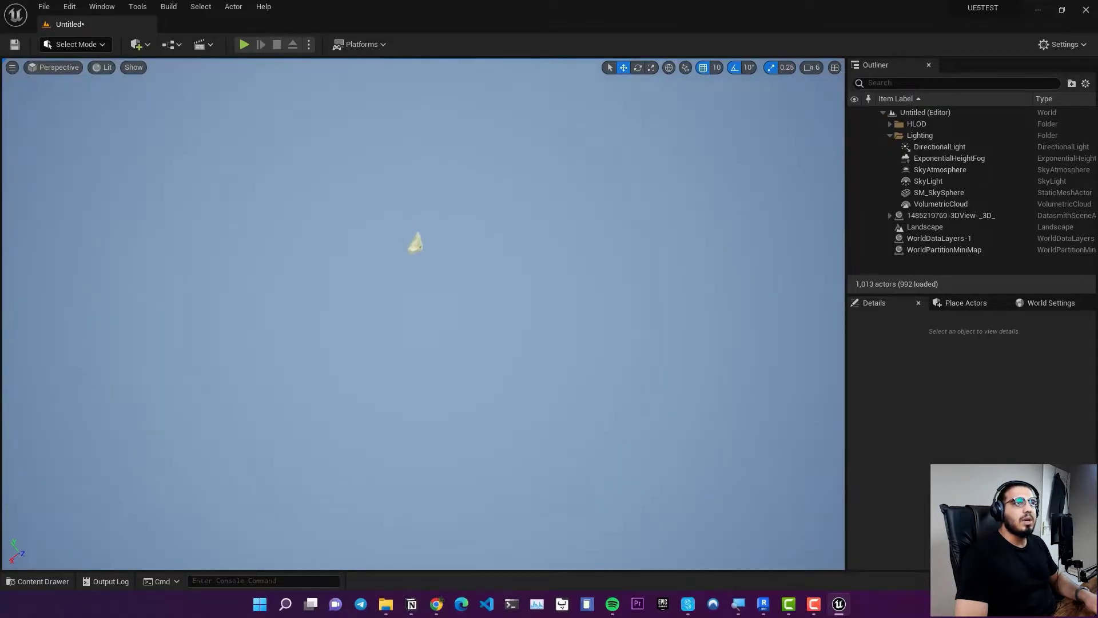
{"action": "right_click_drag", "start_coordinate": [557, 246], "coordinate": [565, 288]}
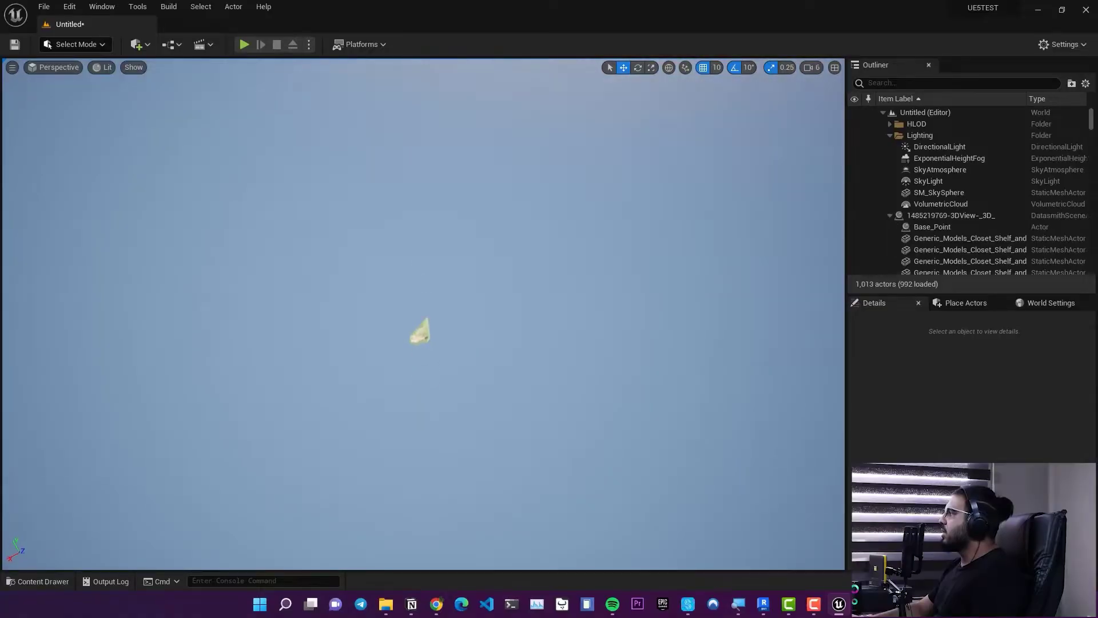
Step: Send the camera to the imported Topography_Surface with Go Here, deselect it and bring the house into view
{"action": "right_click", "coordinate": [420, 317]}
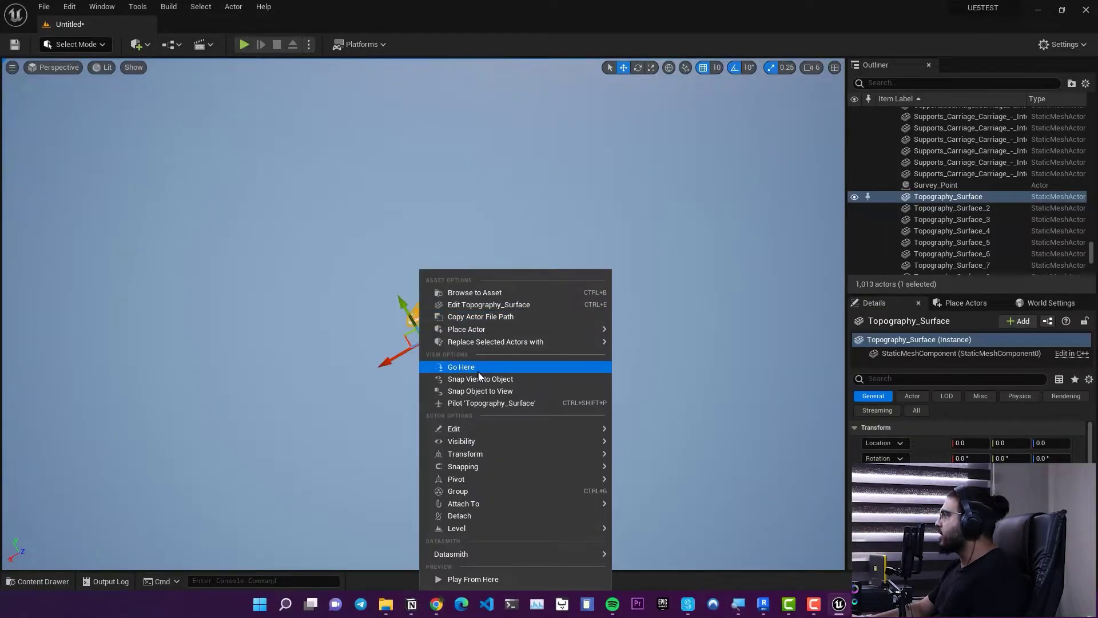
{"action": "left_click", "coordinate": [476, 369]}
{"action": "right_click_drag", "start_coordinate": [486, 368], "coordinate": [447, 275]}
{"action": "key", "text": "Escape"}
{"action": "right_click_drag", "start_coordinate": [566, 457], "coordinate": [572, 278]}
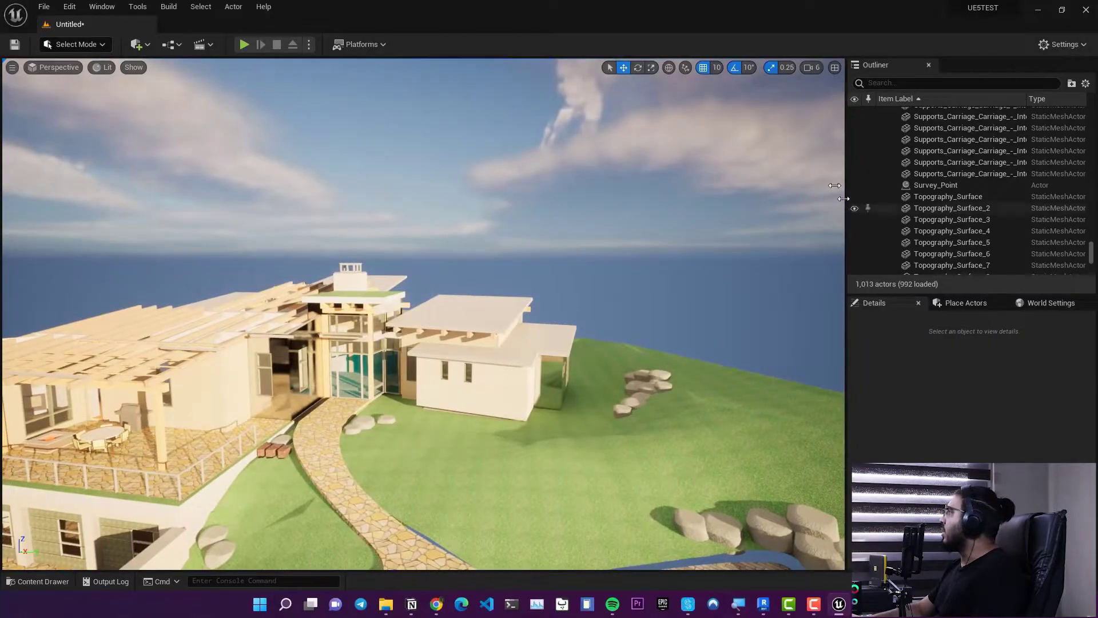
Step: Lower the camera speed to 4 and approach the white exterior wall with two narrow windows
{"action": "left_click", "coordinate": [811, 80]}
{"action": "left_click", "coordinate": [813, 68]}
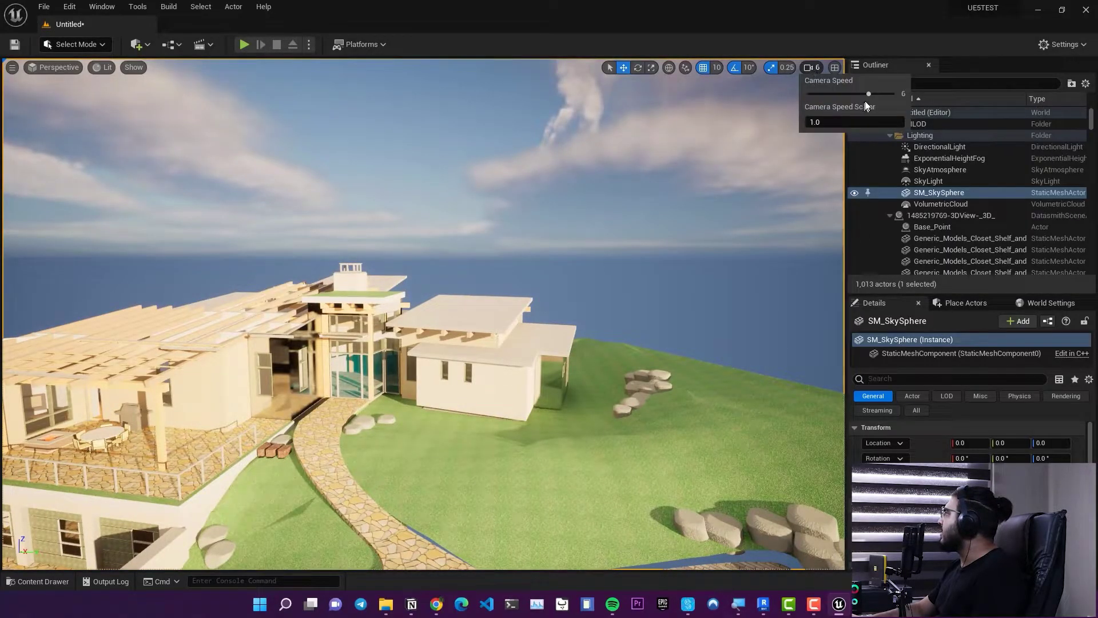
{"action": "right_click_drag", "start_coordinate": [491, 367], "coordinate": [458, 355]}
{"action": "key", "text": "w"}
{"action": "right_click_drag", "start_coordinate": [722, 181], "coordinate": [722, 182]}
Step: Open Quixel Bridge, list the local Megascans assets and arrange its window beside the viewport
{"action": "left_click", "coordinate": [94, 11]}
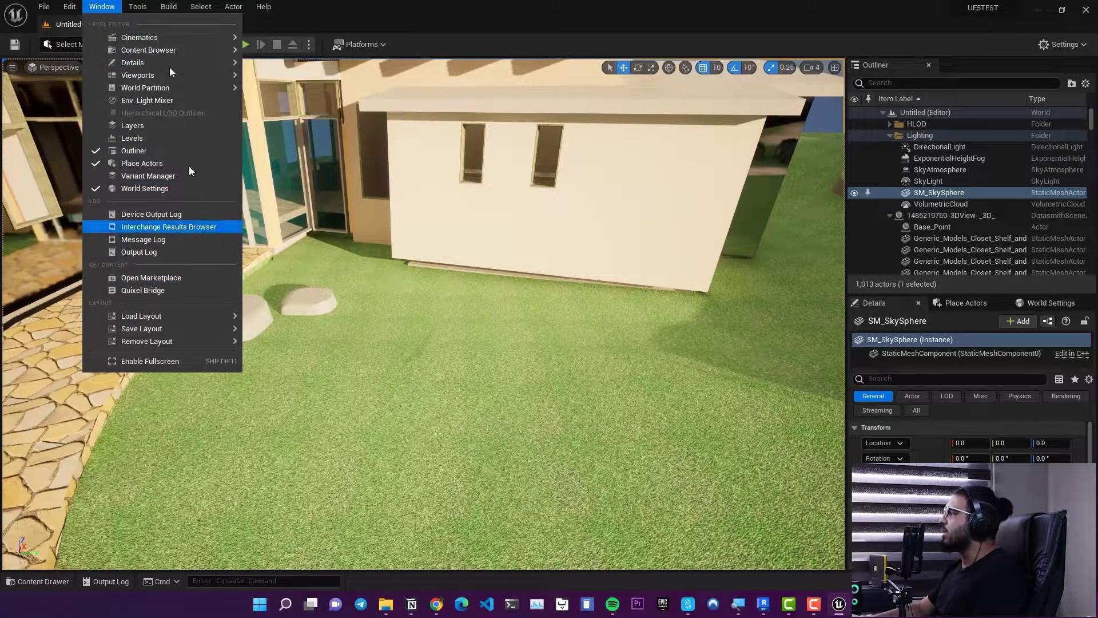
{"action": "left_click", "coordinate": [170, 290]}
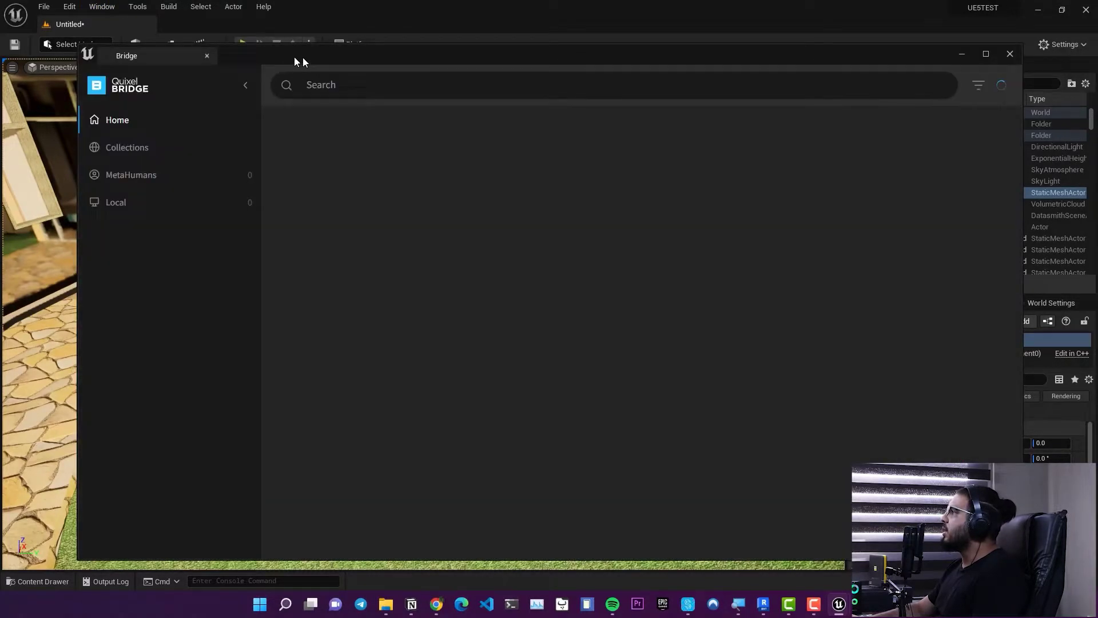
{"action": "left_click_drag", "start_coordinate": [294, 57], "coordinate": [660, 74]}
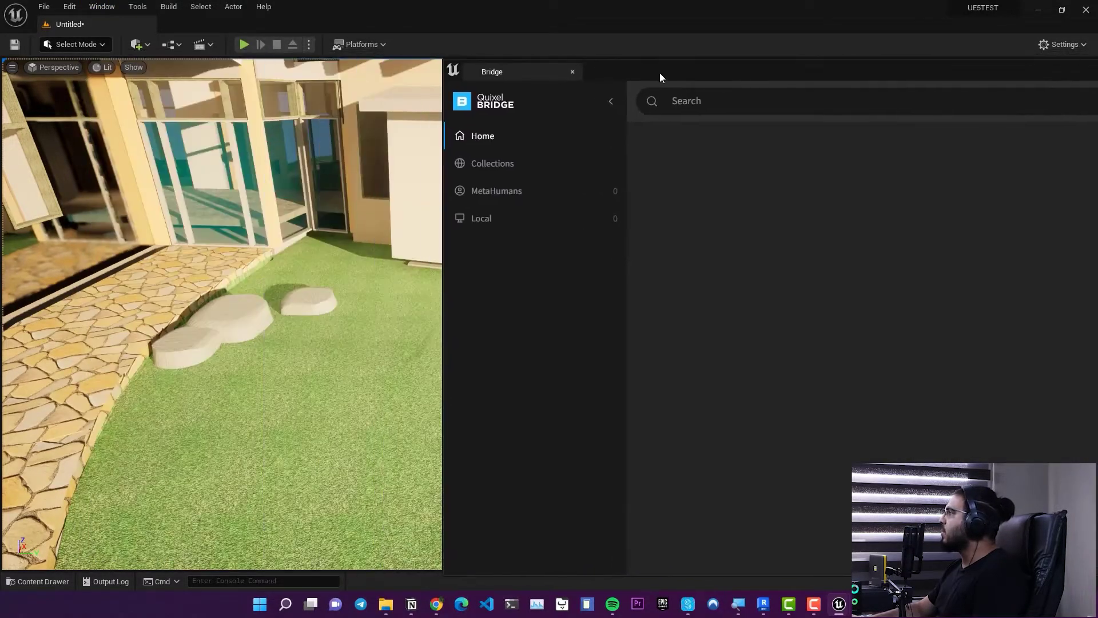
{"action": "left_click", "coordinate": [502, 222]}
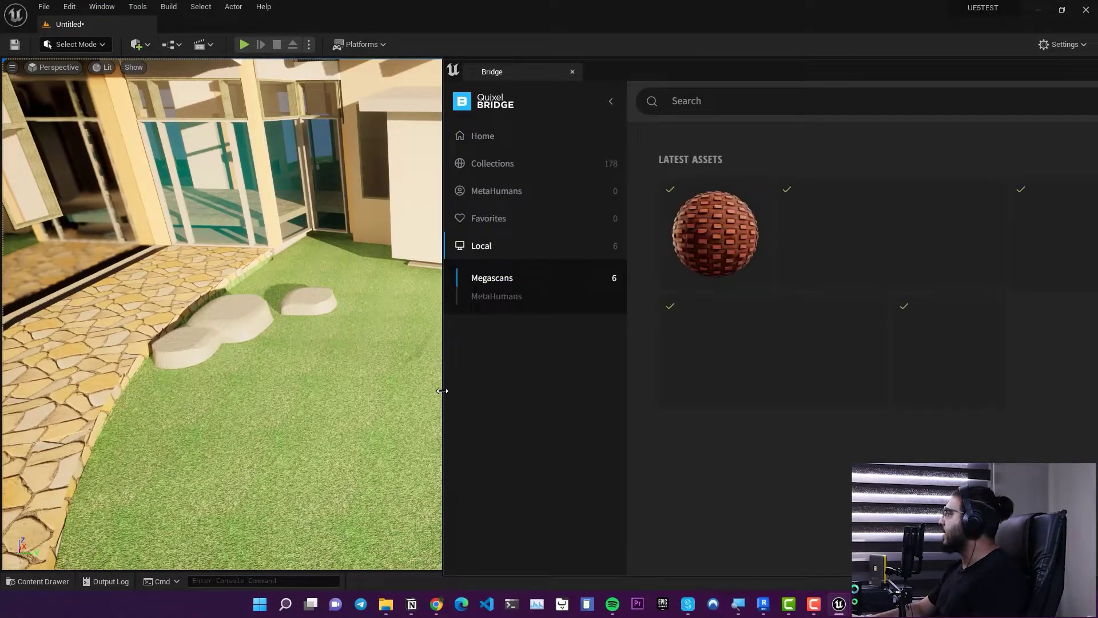
{"action": "left_click_drag", "start_coordinate": [444, 387], "coordinate": [775, 367]}
{"action": "left_click_drag", "start_coordinate": [1021, 70], "coordinate": [568, 40]}
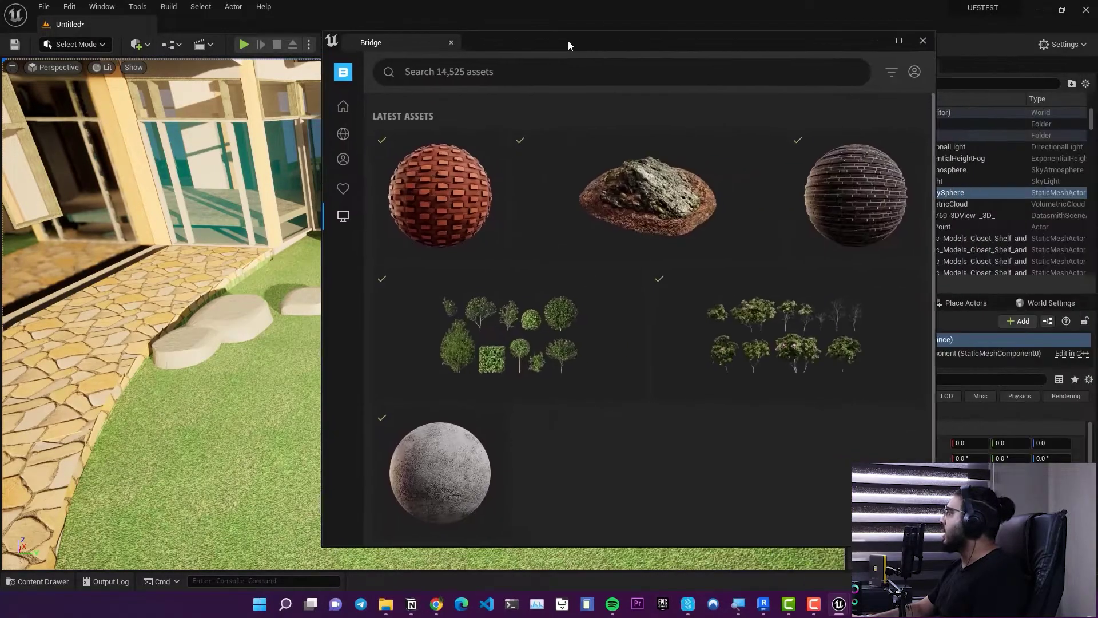
Step: Select all six local Bridge assets, add the available Brick Facade and Mossy Forest Rock to the project at Medium Quality, and close Bridge
{"action": "left_click", "coordinate": [459, 202]}
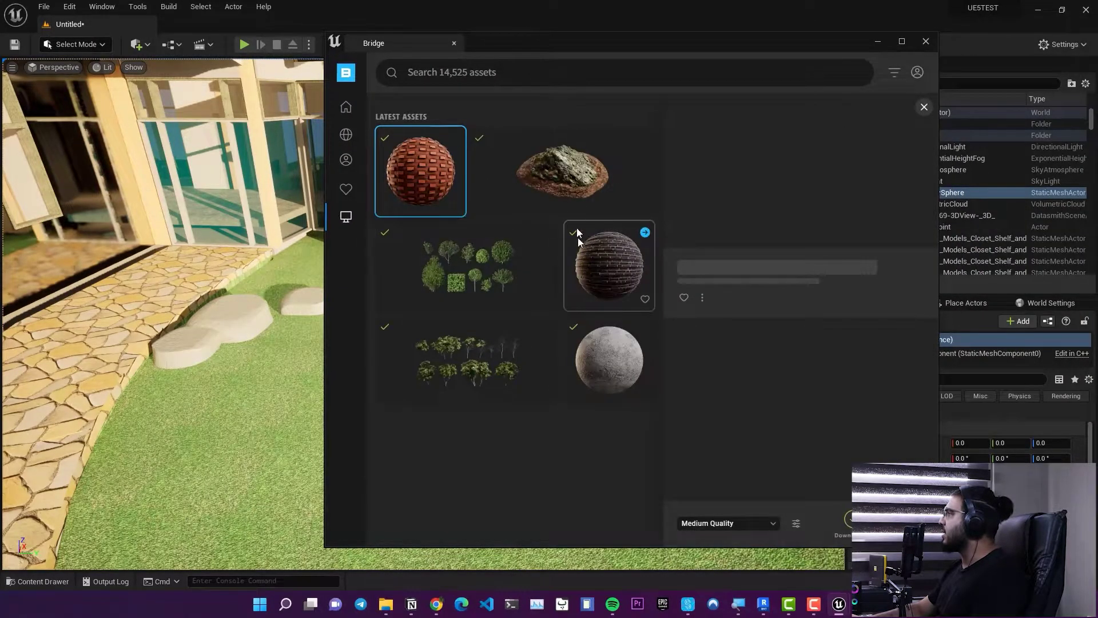
{"action": "left_click", "coordinate": [557, 188], "text": "ctrl"}
{"action": "left_click", "coordinate": [484, 298], "text": "ctrl"}
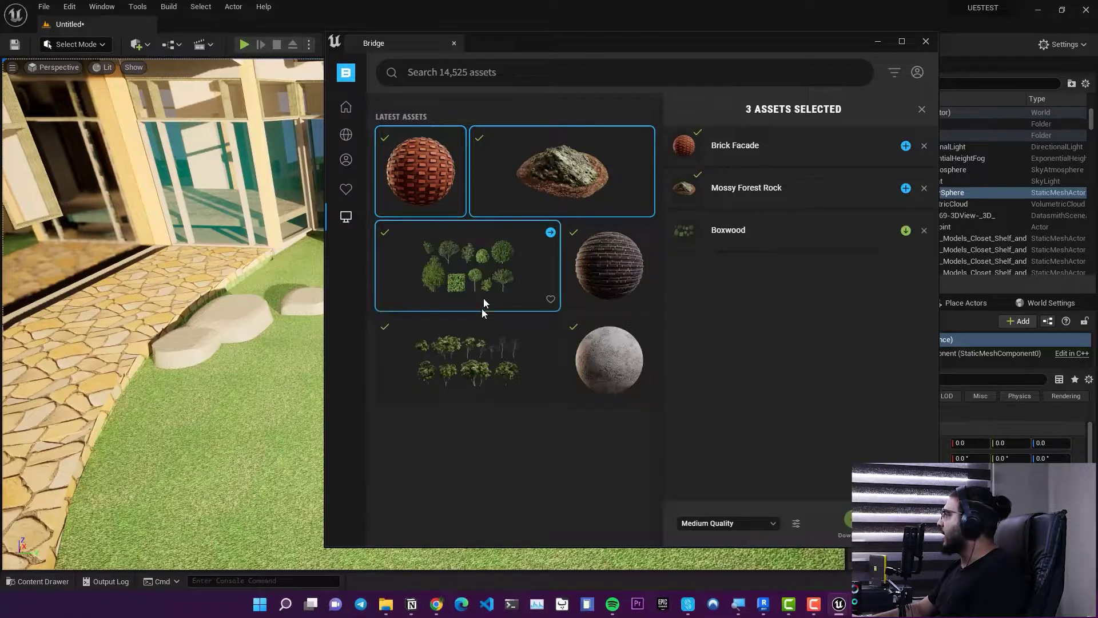
{"action": "left_click", "coordinate": [480, 363], "text": "ctrl"}
{"action": "left_click", "coordinate": [589, 380], "text": "ctrl"}
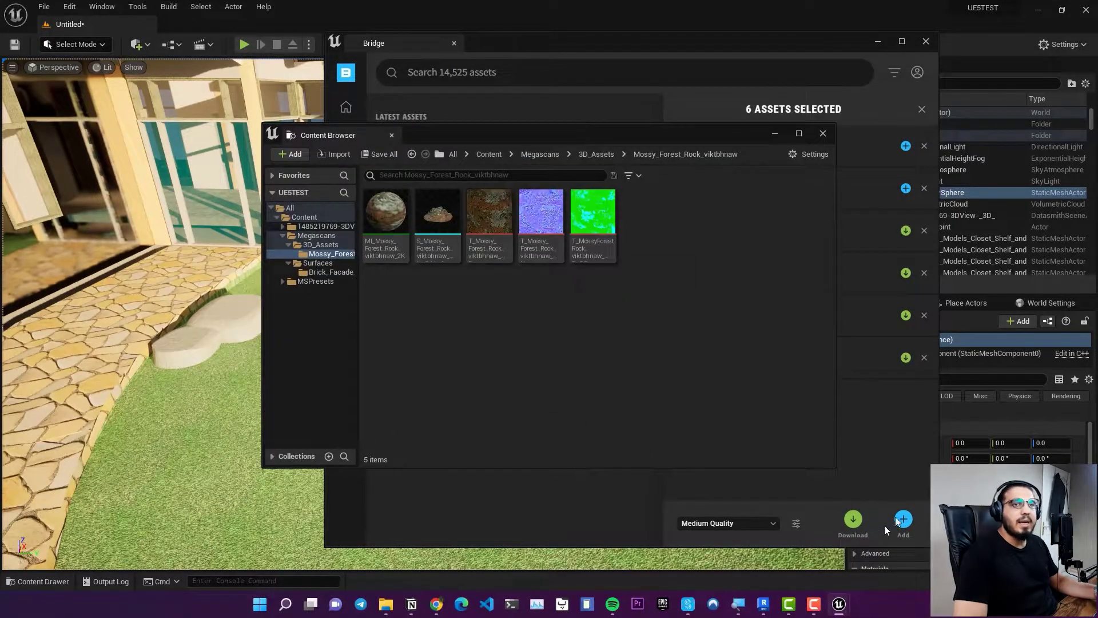
{"action": "left_click", "coordinate": [823, 132]}
{"action": "left_click", "coordinate": [925, 42]}
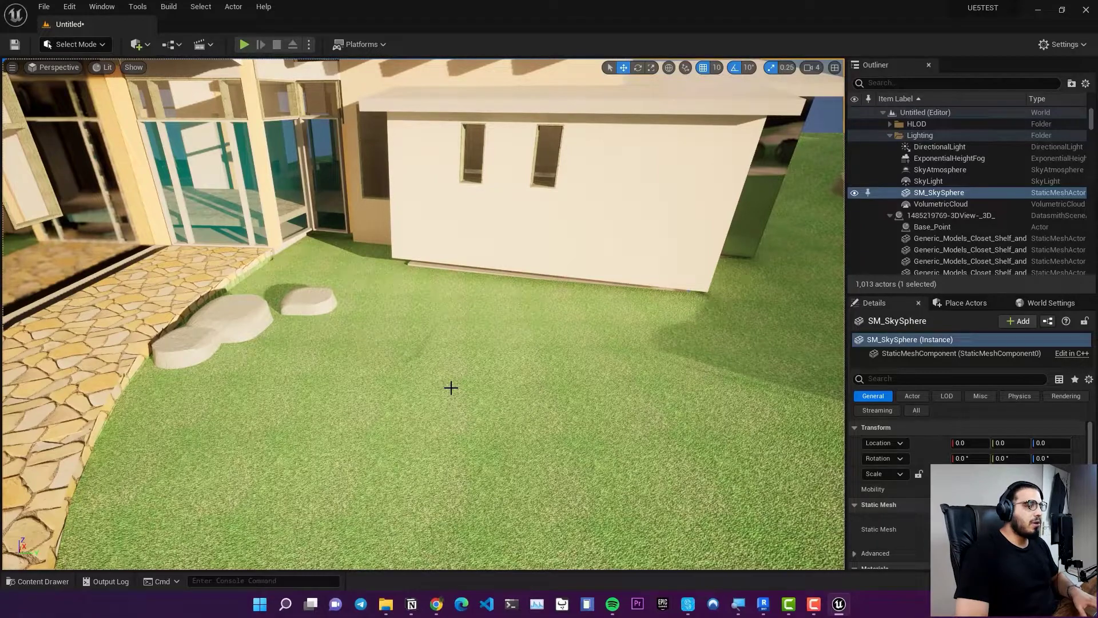
Step: Apply the Brick_Facade material instance from Megascans/Surfaces to the white exterior wall with two narrow windows
{"action": "key", "text": "ctrl+space"}
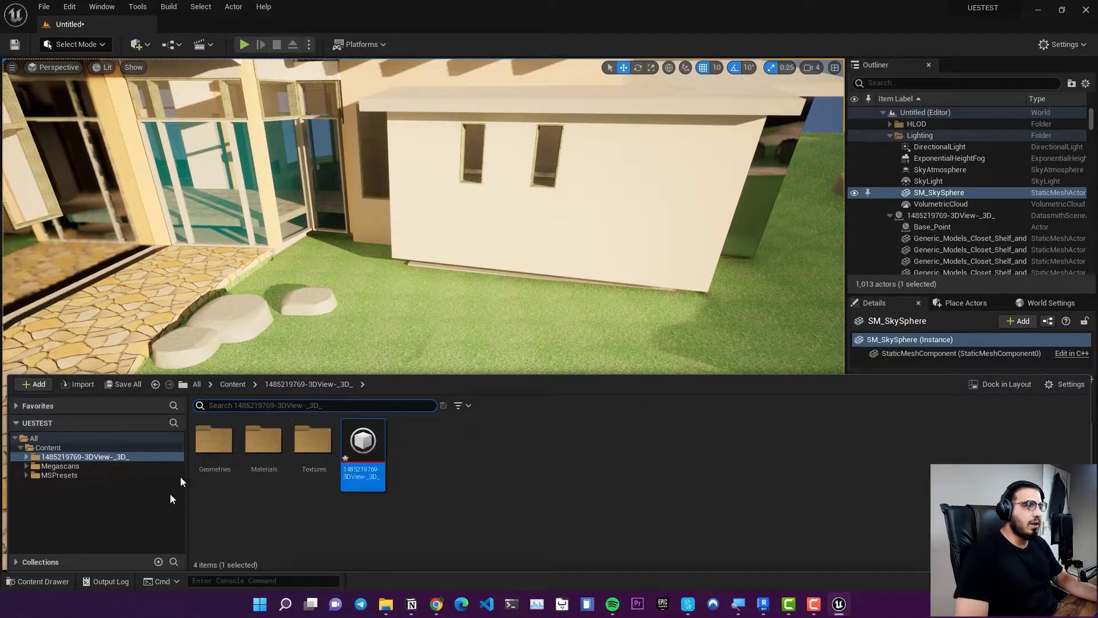
{"action": "left_click", "coordinate": [73, 467]}
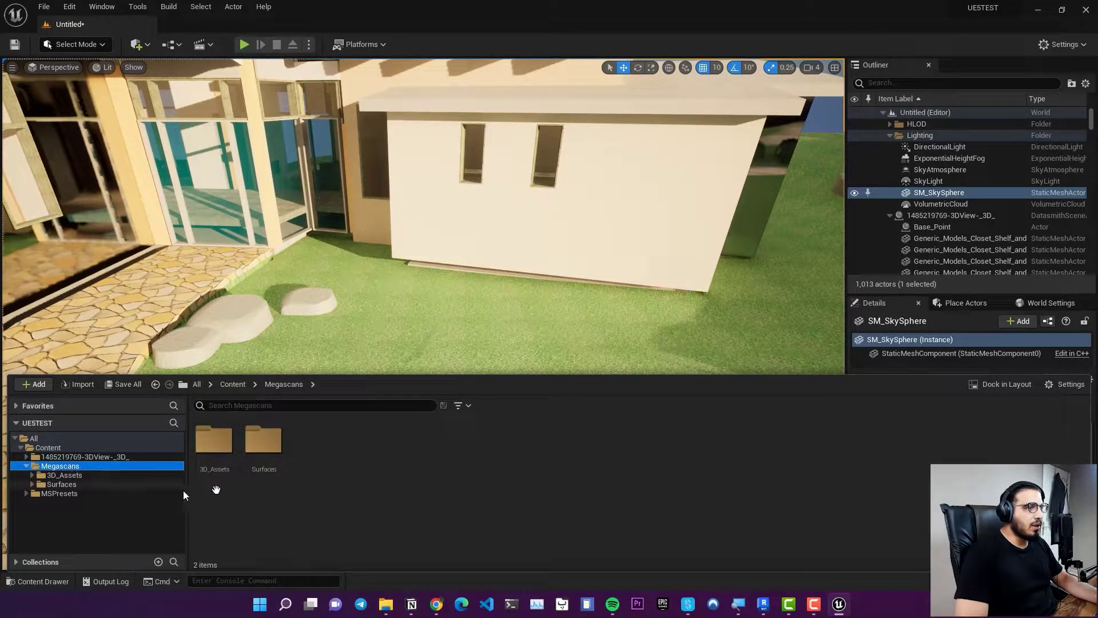
{"action": "double_click", "coordinate": [264, 442]}
{"action": "double_click", "coordinate": [222, 441]}
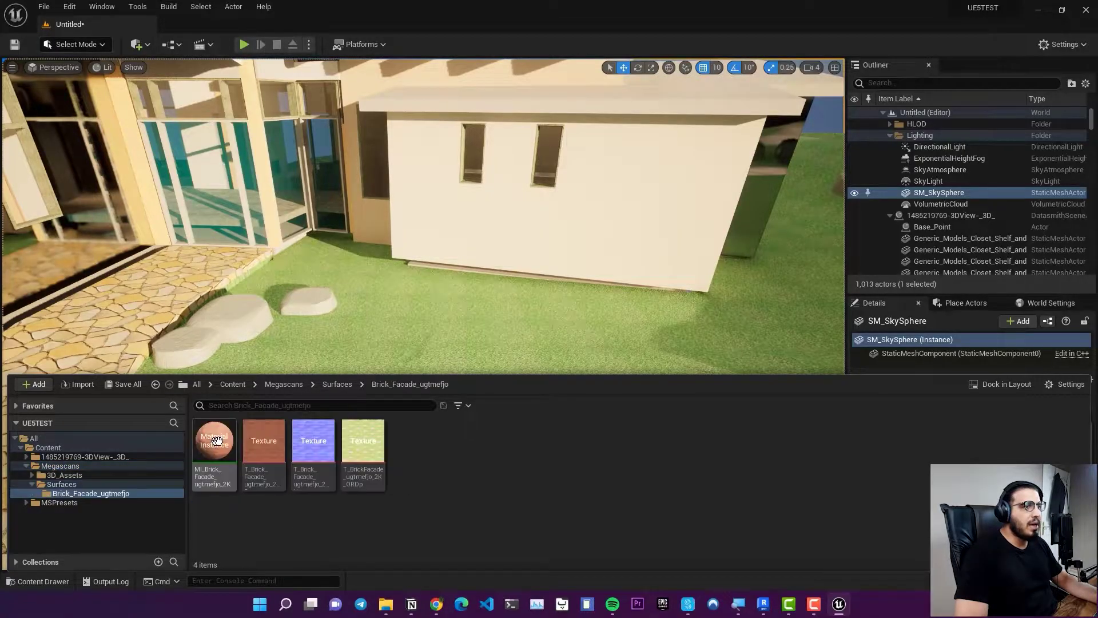
{"action": "right_click_drag", "start_coordinate": [537, 250], "coordinate": [601, 269]}
{"action": "right_click_drag", "start_coordinate": [526, 297], "coordinate": [513, 269]}
{"action": "key", "text": "ctrl+space"}
{"action": "left_click_drag", "start_coordinate": [204, 450], "coordinate": [497, 254]}
{"action": "scroll", "coordinate": [497, 254], "scroll_direction": "up", "scroll_amount": 5}
{"action": "right_click_drag", "start_coordinate": [497, 255], "coordinate": [300, 448]}
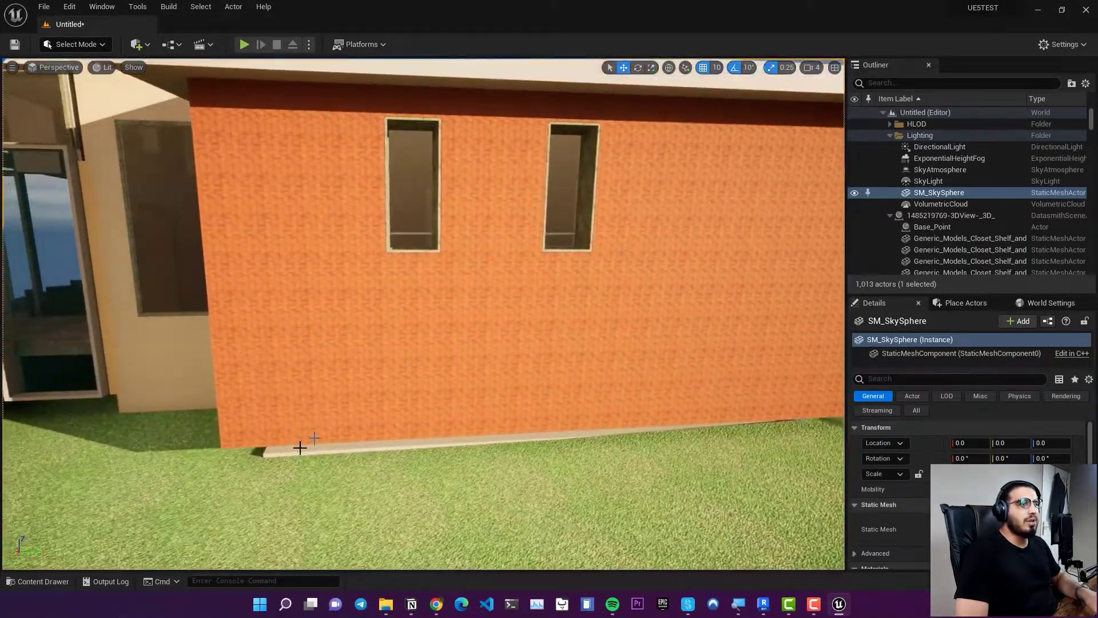
Step: Enable the Tiling/Offset override in the Brick_Facade material instance, lower its colour value to 0.21875 and close the material editor
{"action": "key", "text": "ctrl+space"}
{"action": "double_click", "coordinate": [269, 458]}
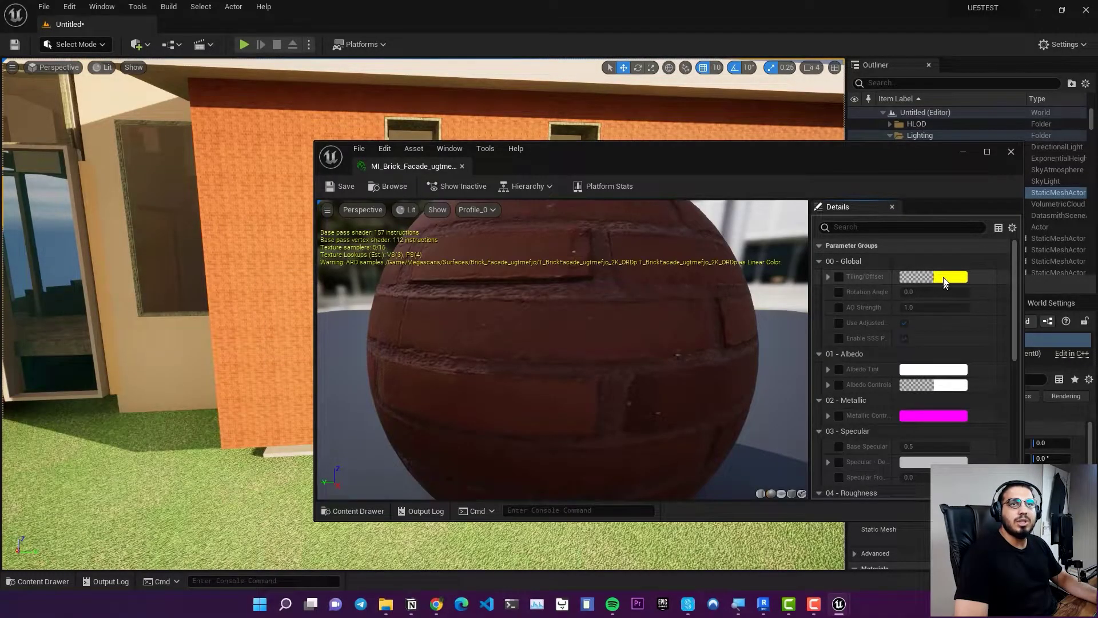
{"action": "left_click", "coordinate": [839, 277]}
{"action": "left_click", "coordinate": [945, 277]}
{"action": "left_click", "coordinate": [862, 386]}
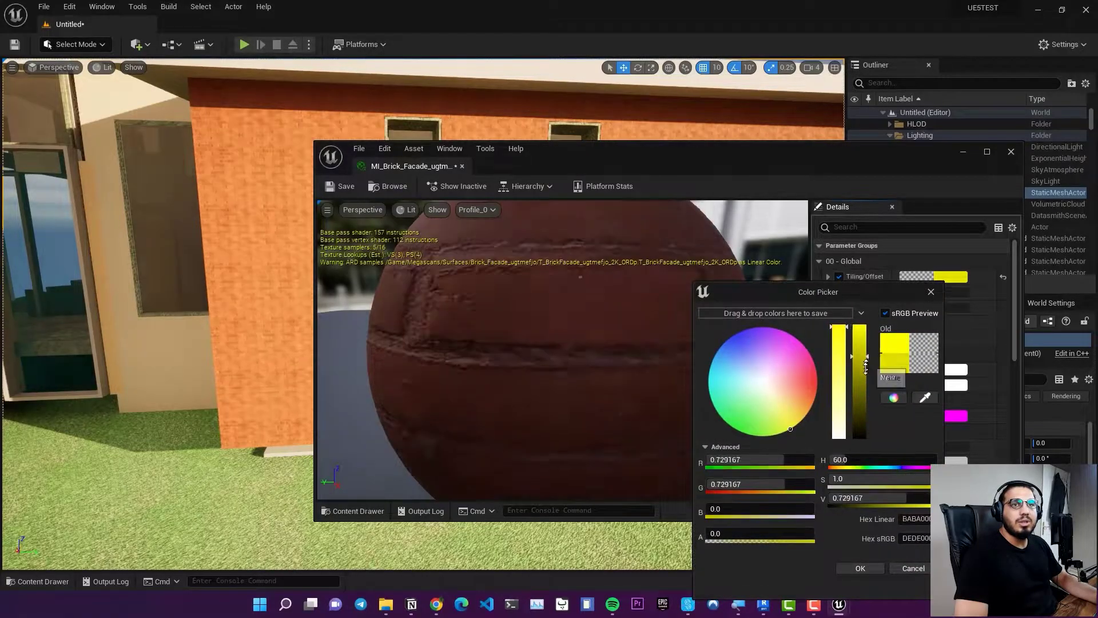
{"action": "left_click_drag", "start_coordinate": [865, 387], "coordinate": [869, 412]}
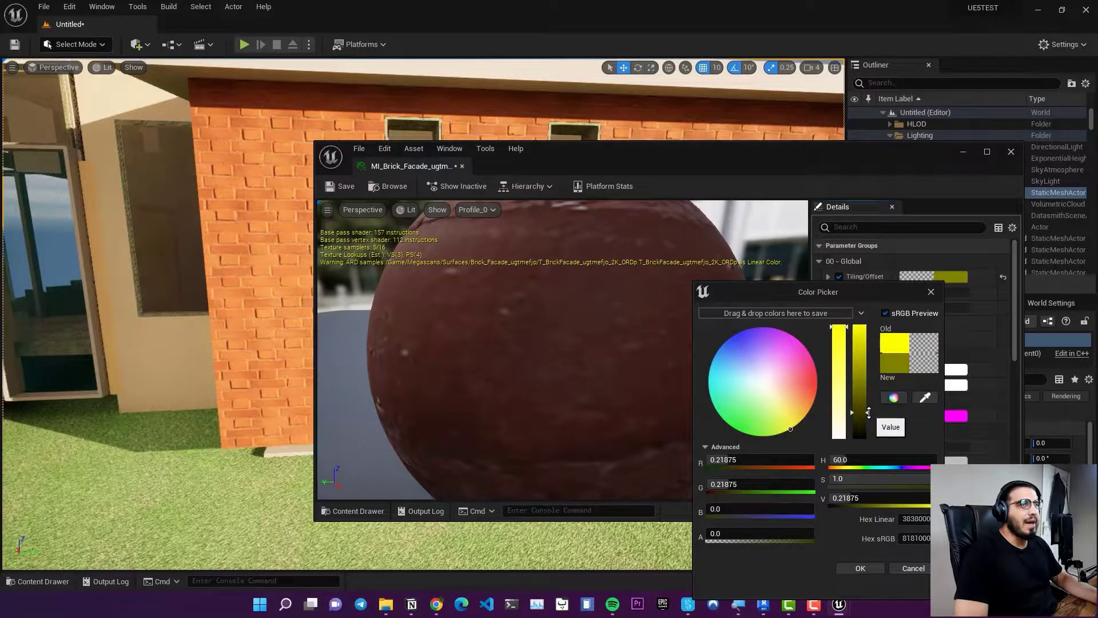
{"action": "left_click", "coordinate": [1014, 153]}
{"action": "key", "text": "s"}
{"action": "mouse_move", "coordinate": [596, 350]}
{"action": "right_mouse_down"}
{"action": "mouse_move", "coordinate": [583, 424]}
{"action": "mouse_move", "coordinate": [596, 349]}
{"action": "right_mouse_up"}
Step: Place the Mossy_Forest_Rock static mesh from Megascans/3D_Assets on the lawn in front of the brick wall and frame it
{"action": "key", "text": "ctrl+space"}
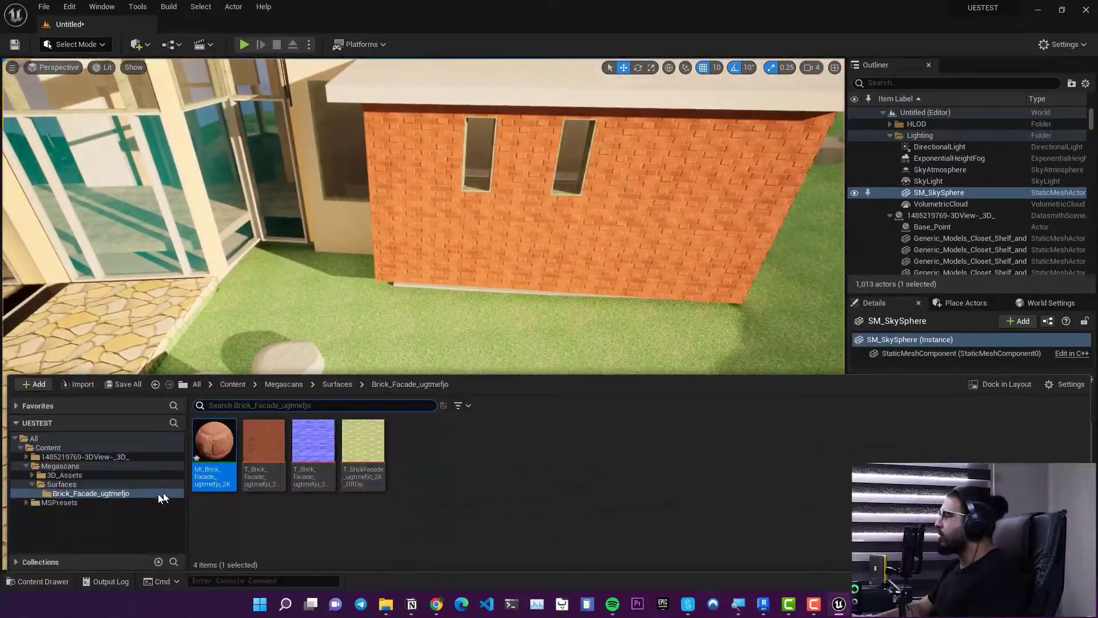
{"action": "left_click", "coordinate": [64, 475]}
{"action": "double_click", "coordinate": [216, 450]}
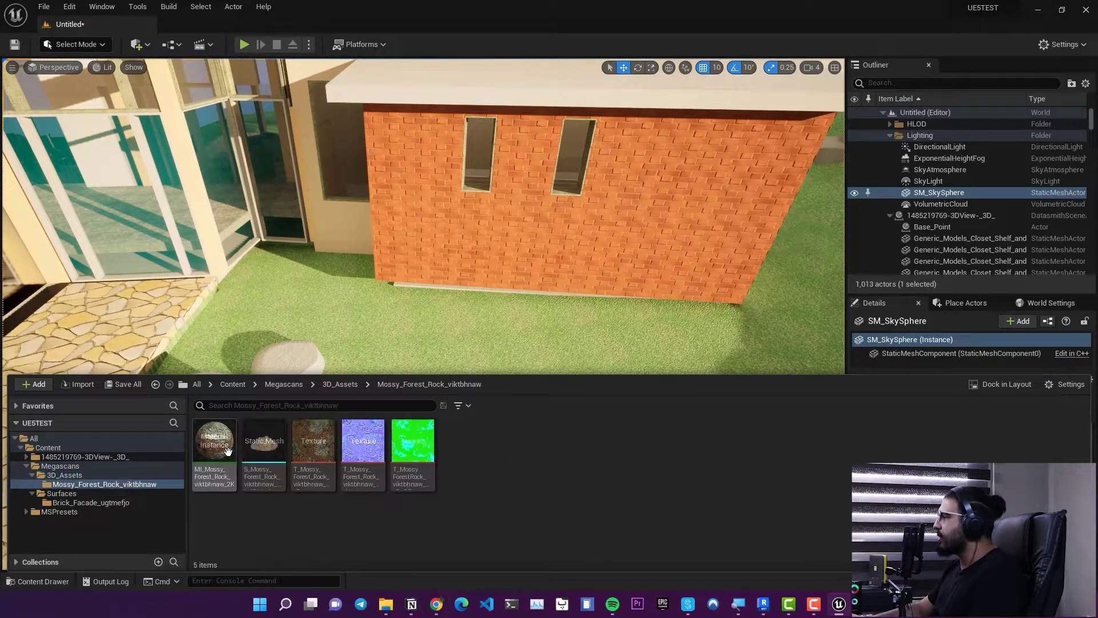
{"action": "left_click_drag", "start_coordinate": [263, 441], "coordinate": [506, 381]}
{"action": "key", "text": "f"}
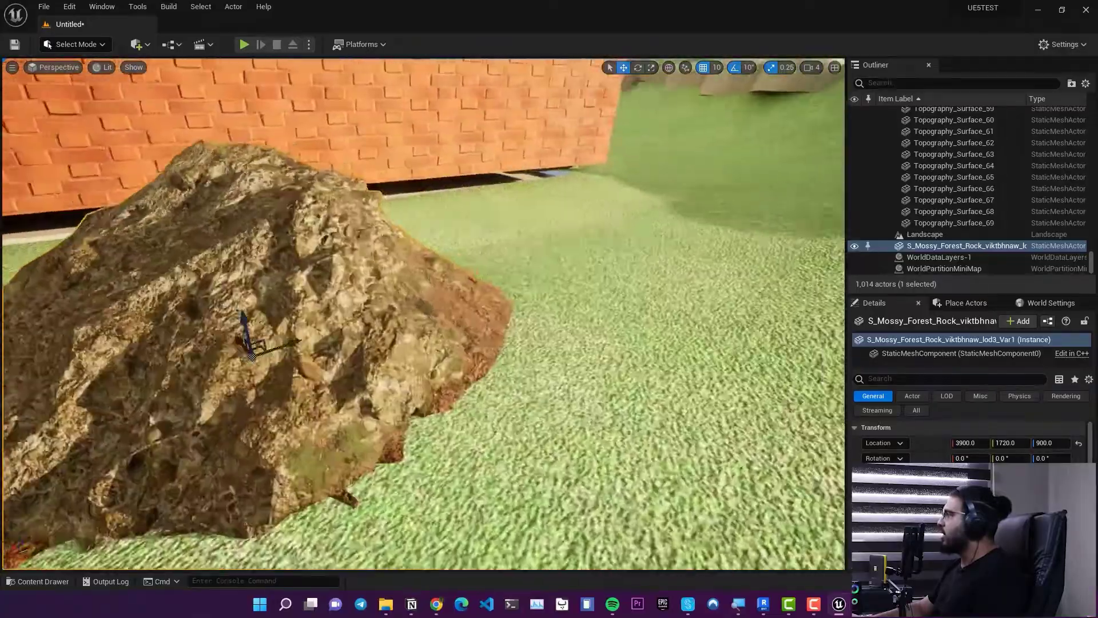
Step: Move the mossy rock to X 3820, rotate it -10° about Y and deselect it
{"action": "right_click_drag", "start_coordinate": [347, 388], "coordinate": [348, 388]}
{"action": "left_click_drag", "start_coordinate": [345, 294], "coordinate": [399, 316]}
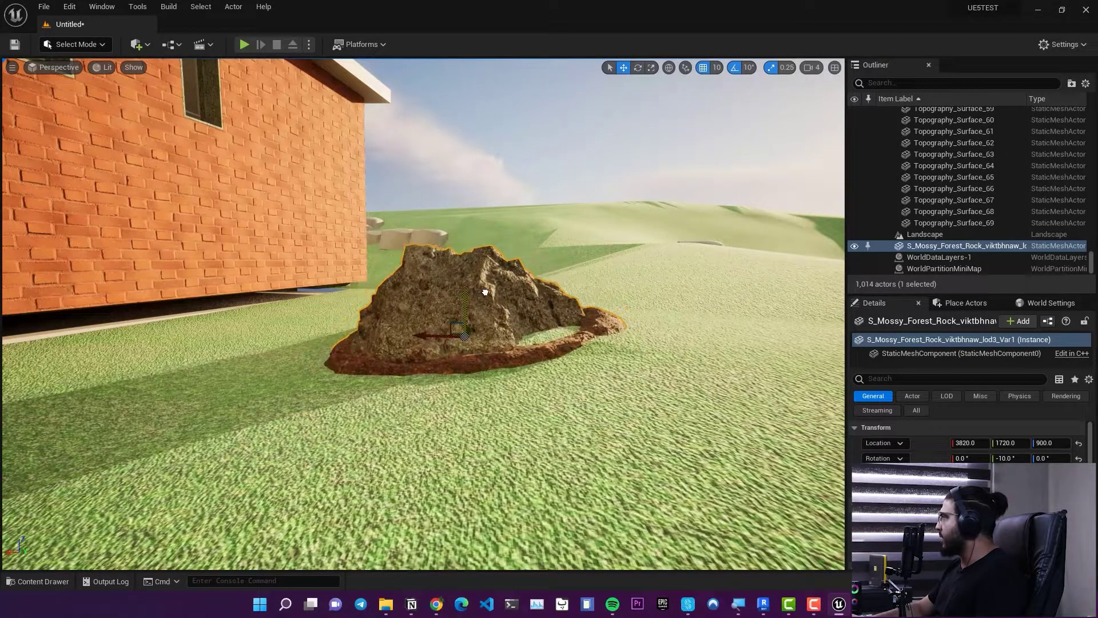
{"action": "key", "text": "Escape"}
{"action": "right_click_drag", "start_coordinate": [618, 258], "coordinate": [452, 278]}
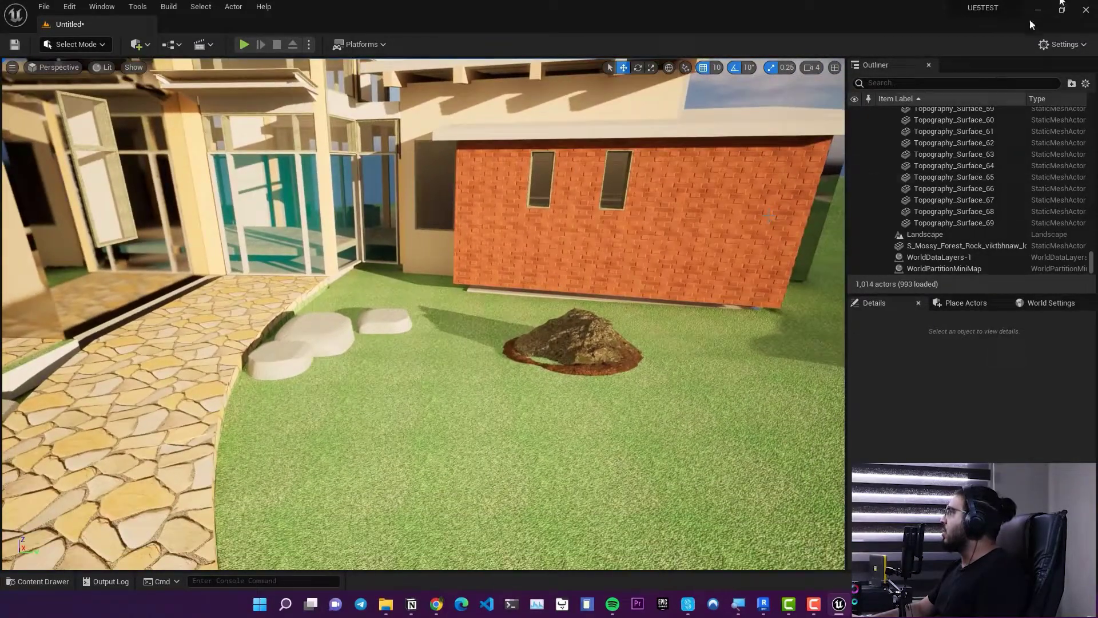
{"action": "right_click_drag", "start_coordinate": [460, 336], "coordinate": [388, 321]}
{"action": "right_click_drag", "start_coordinate": [421, 405], "coordinate": [366, 389]}
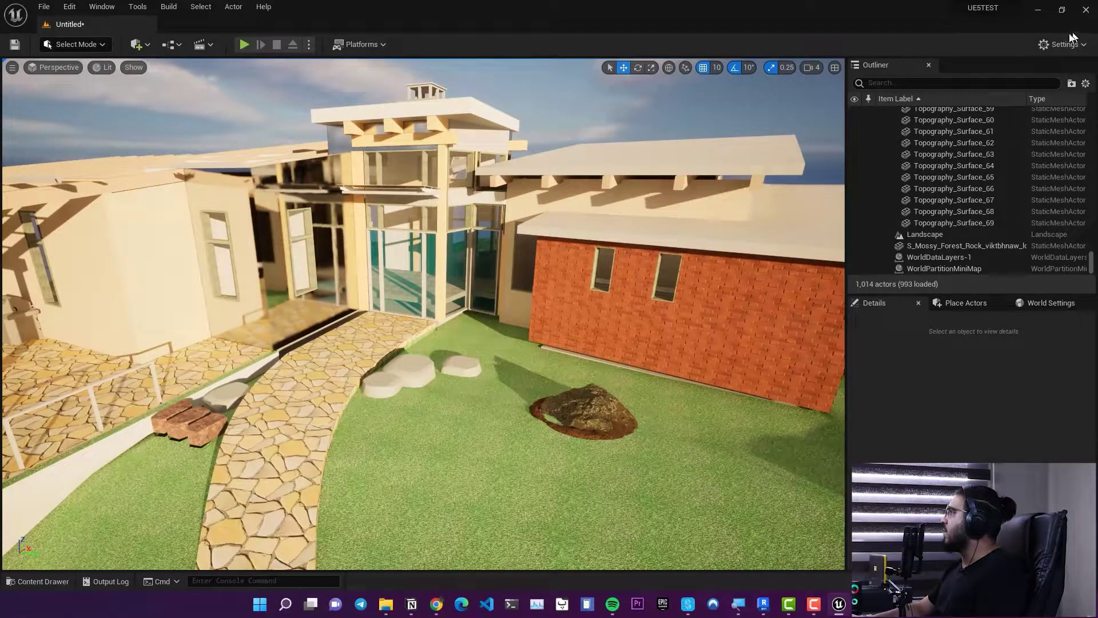
Step: Switch to Revit and delete the pitched roof section facing the driveway on the detached outbuilding
{"action": "left_click", "coordinate": [1039, 10]}
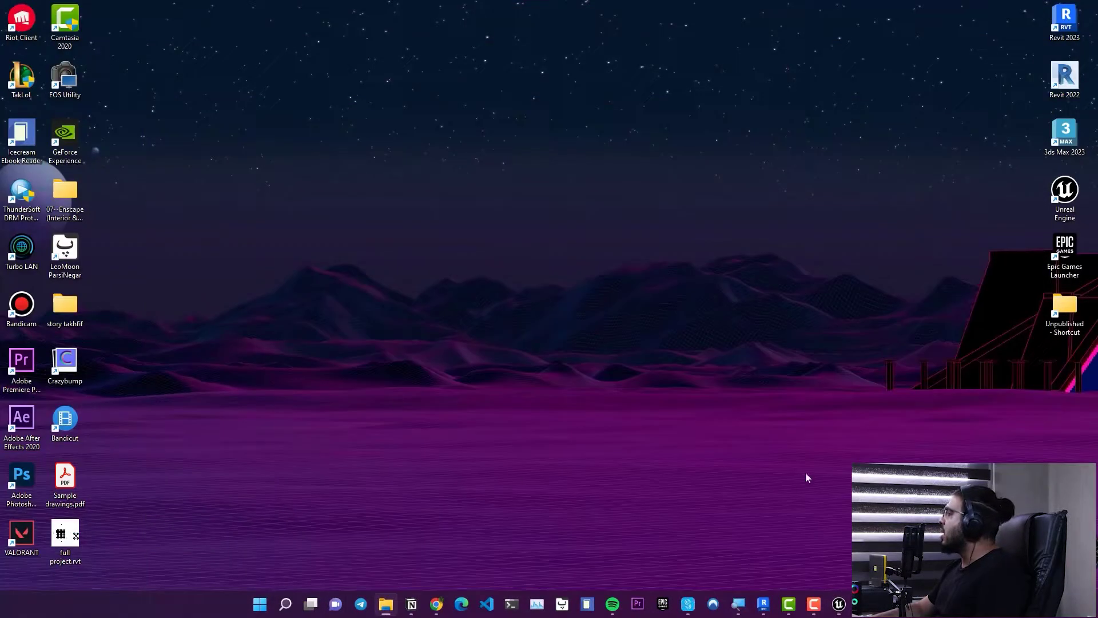
{"action": "left_click", "coordinate": [767, 606]}
{"action": "scroll", "coordinate": [475, 359], "scroll_direction": "down", "scroll_amount": 2}
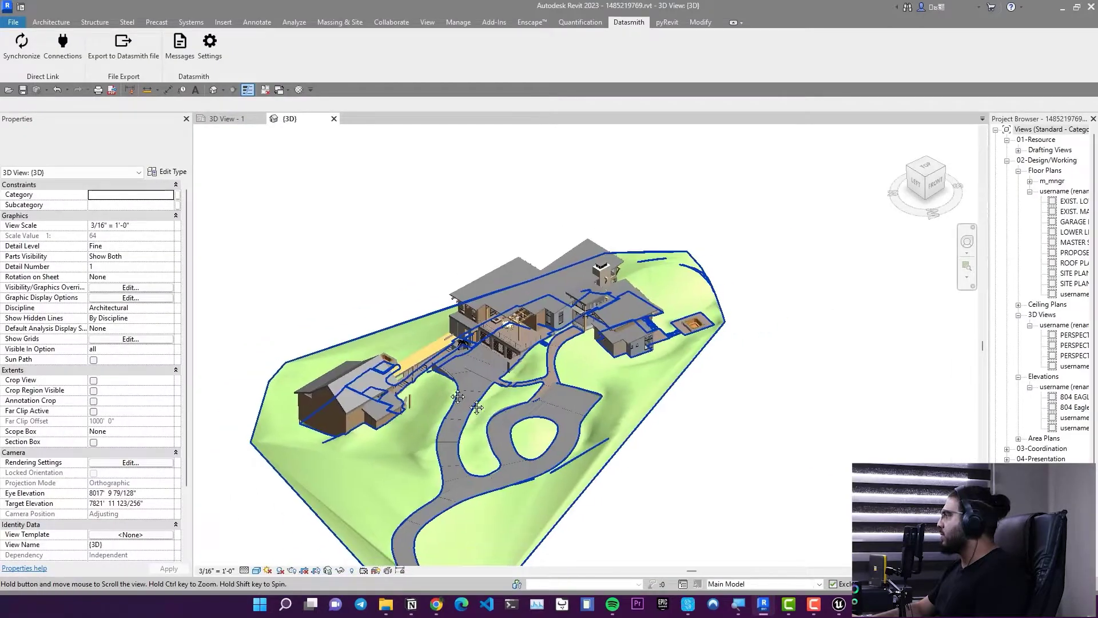
{"action": "scroll", "coordinate": [515, 412], "scroll_direction": "up", "scroll_amount": 5}
{"action": "middle_click_drag", "start_coordinate": [515, 412], "coordinate": [866, 450], "text": "shift"}
{"action": "scroll", "coordinate": [550, 402], "scroll_direction": "up", "scroll_amount": 1}
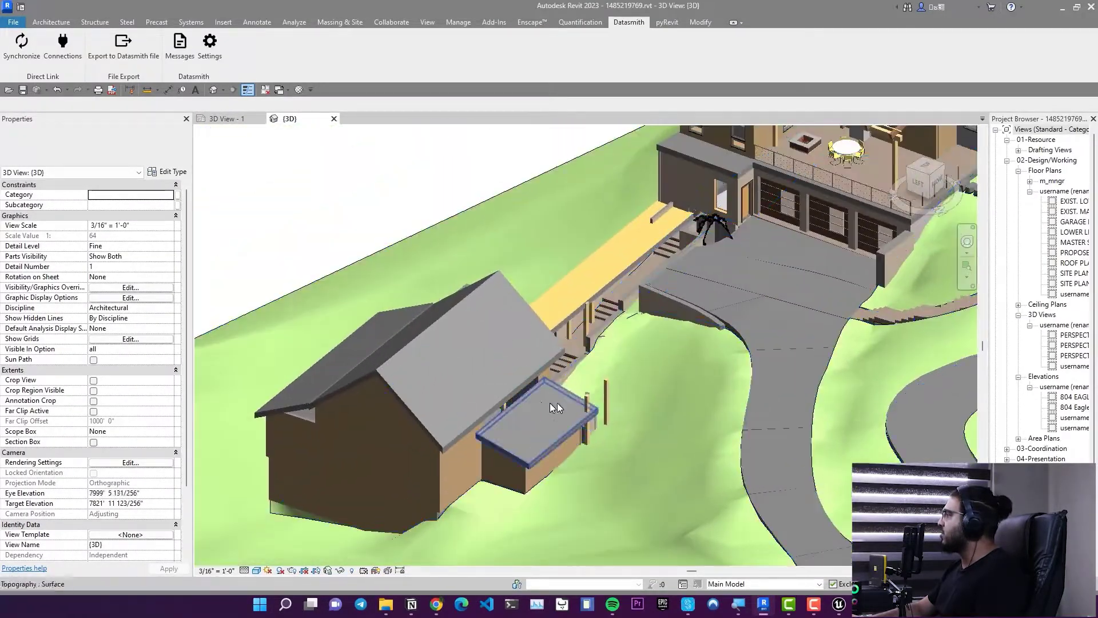
{"action": "left_click", "coordinate": [454, 397]}
{"action": "middle_click_drag", "start_coordinate": [387, 427], "coordinate": [408, 439]}
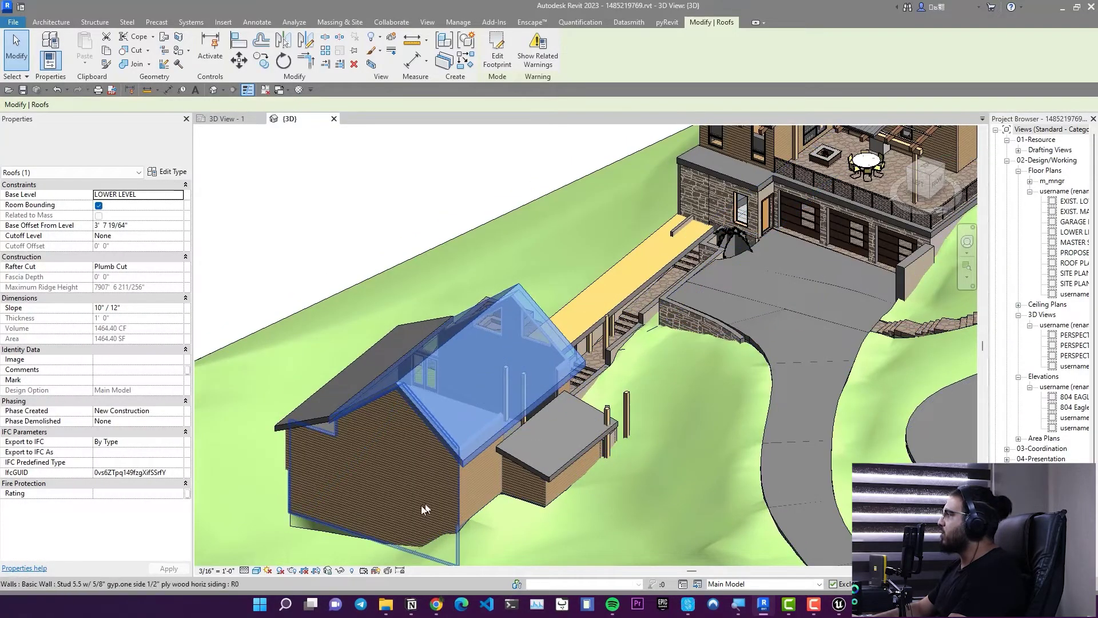
{"action": "key", "text": "Delete"}
Step: Select all remaining elements of the detached outbuilding beside the walkway and delete them from the 3D view
{"action": "scroll", "coordinate": [439, 437], "scroll_direction": "down", "scroll_amount": 4}
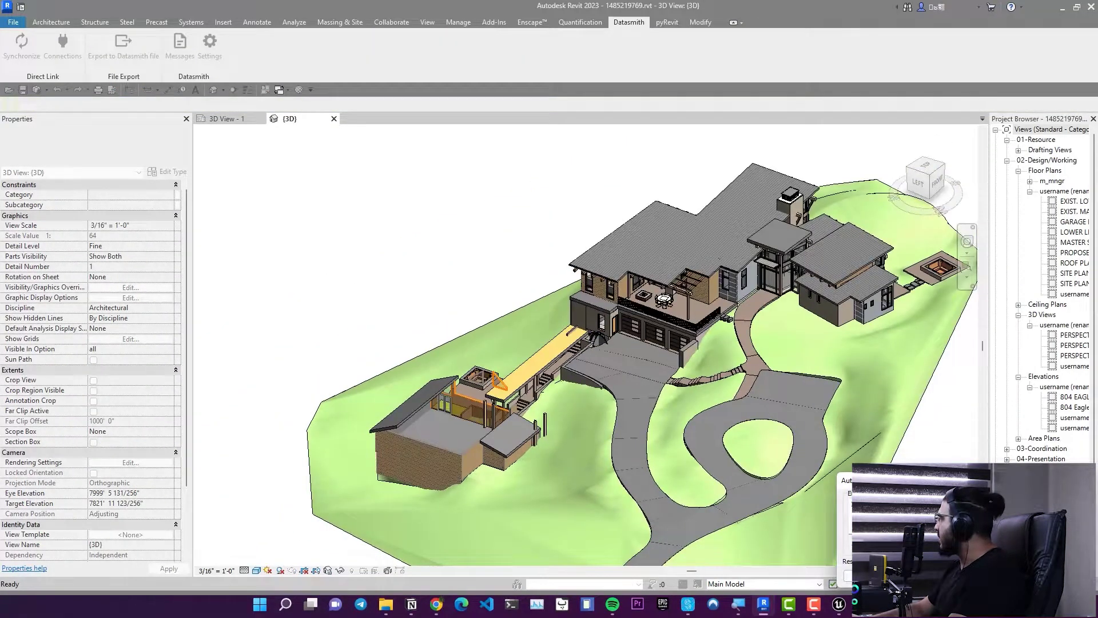
{"action": "middle_click_drag", "start_coordinate": [439, 437], "coordinate": [408, 340]}
{"action": "left_click_drag", "start_coordinate": [241, 224], "coordinate": [523, 459]}
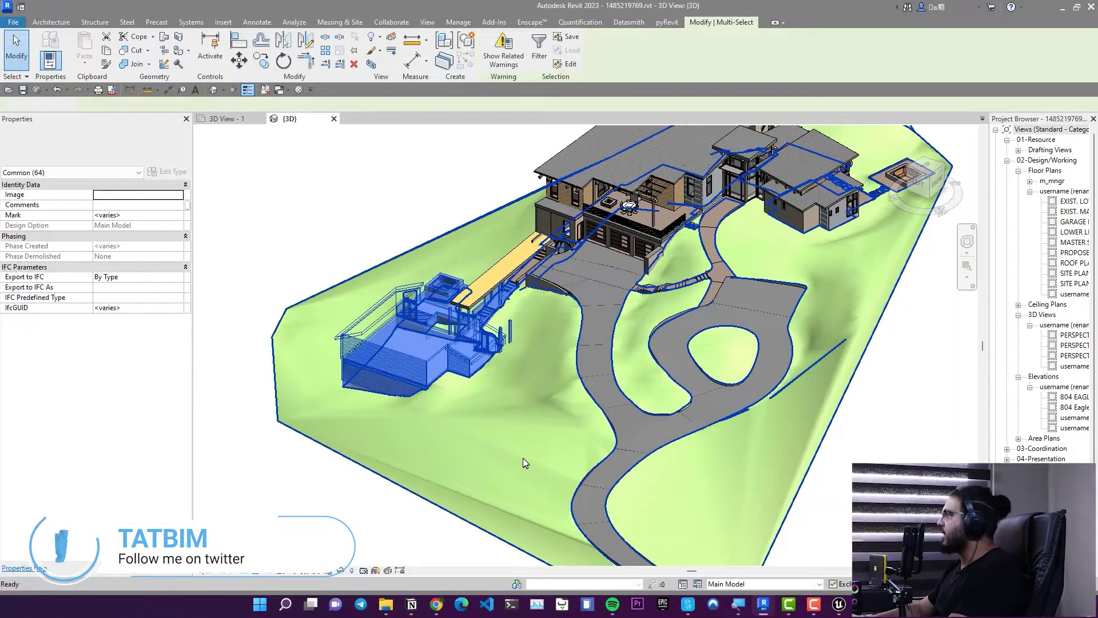
{"action": "key", "text": "Escape"}
{"action": "middle_click_drag", "start_coordinate": [504, 348], "coordinate": [365, 249], "text": "shift"}
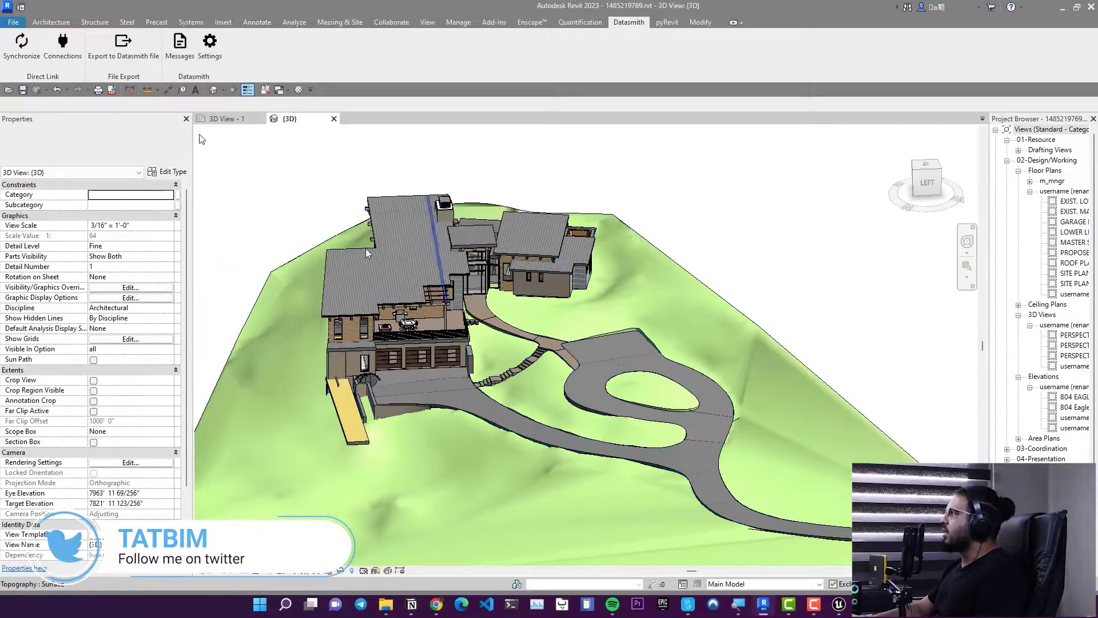
{"action": "left_click", "coordinate": [128, 63]}
{"action": "left_click", "coordinate": [173, 122]}
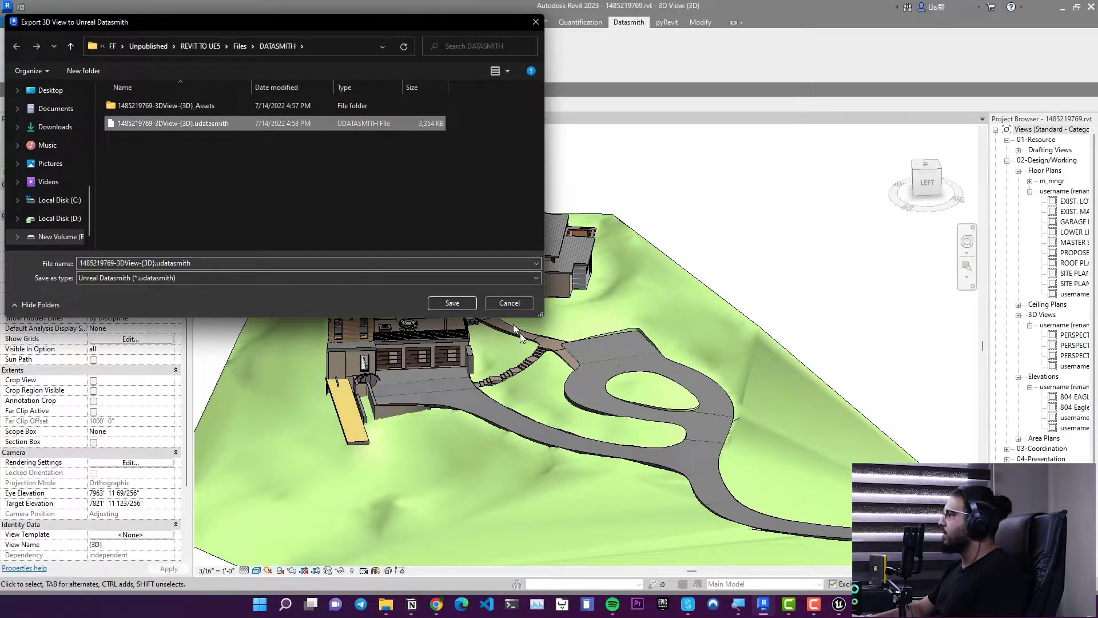
{"action": "left_click", "coordinate": [451, 304]}
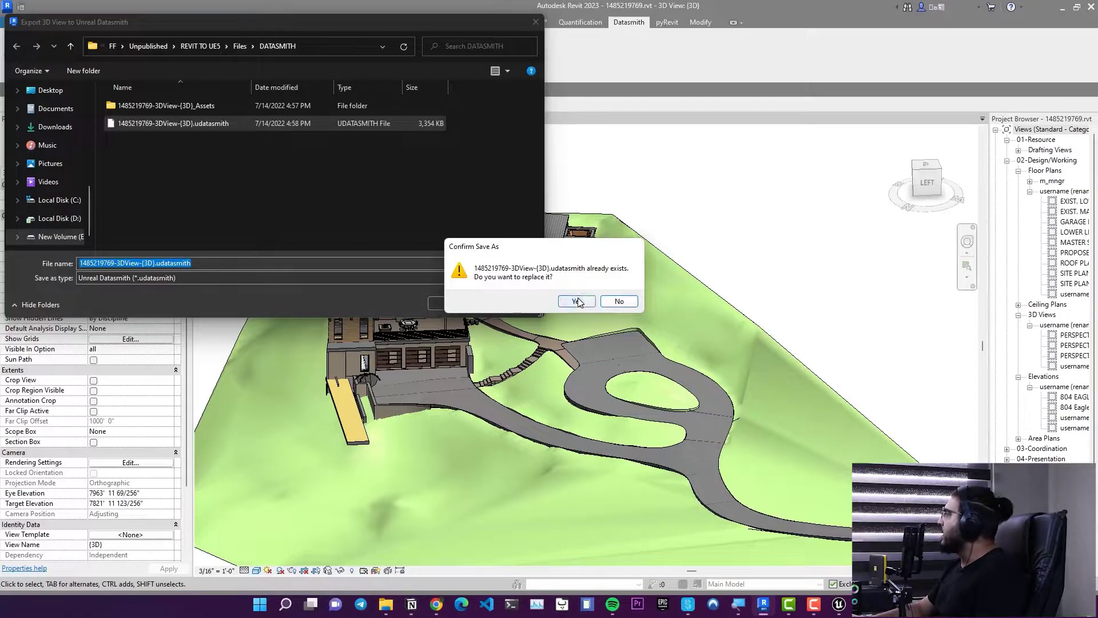
{"action": "left_click", "coordinate": [573, 302]}
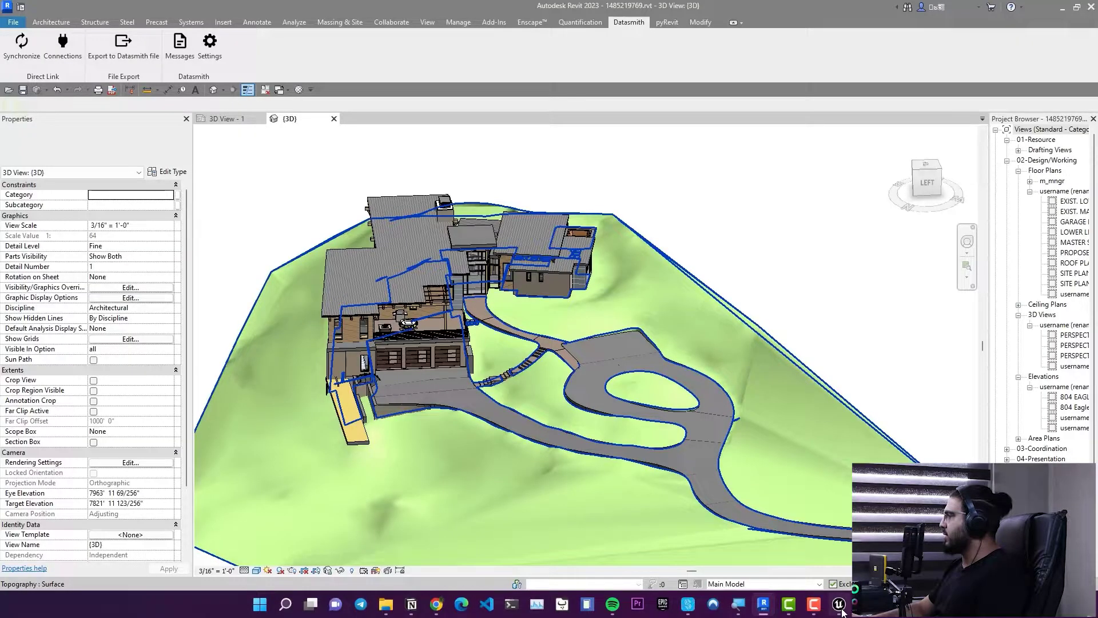
{"action": "left_click", "coordinate": [839, 604]}
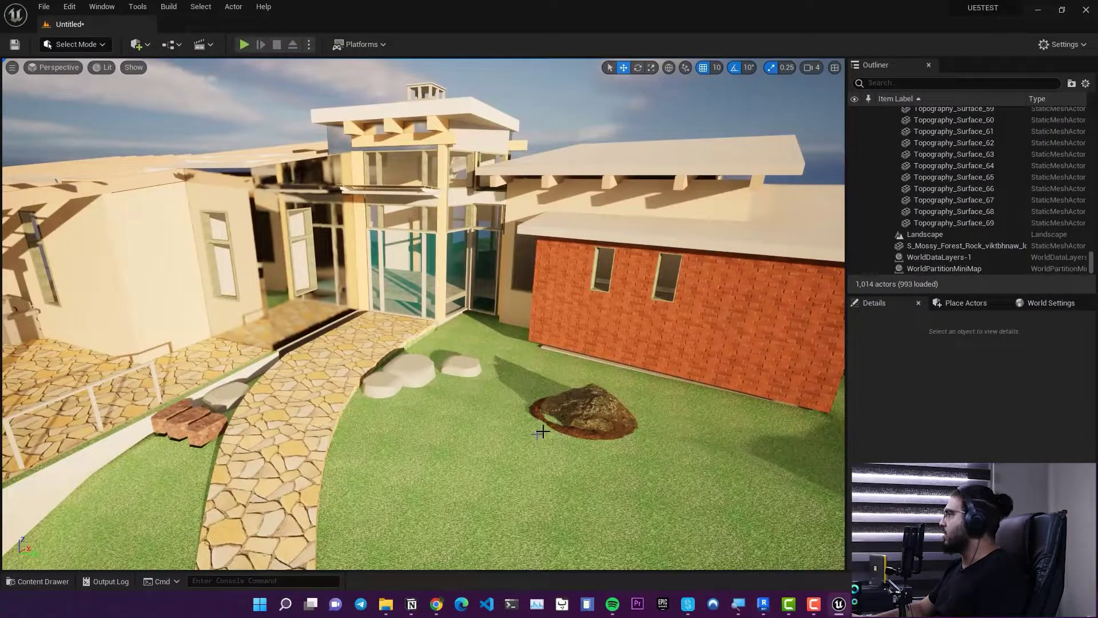
{"action": "key", "text": "s"}
{"action": "mouse_move", "coordinate": [589, 410]}
{"action": "right_mouse_down"}
{"action": "mouse_move", "coordinate": [469, 418]}
{"action": "mouse_move", "coordinate": [588, 421]}
{"action": "right_mouse_up"}
{"action": "key", "text": "ctrl+space"}
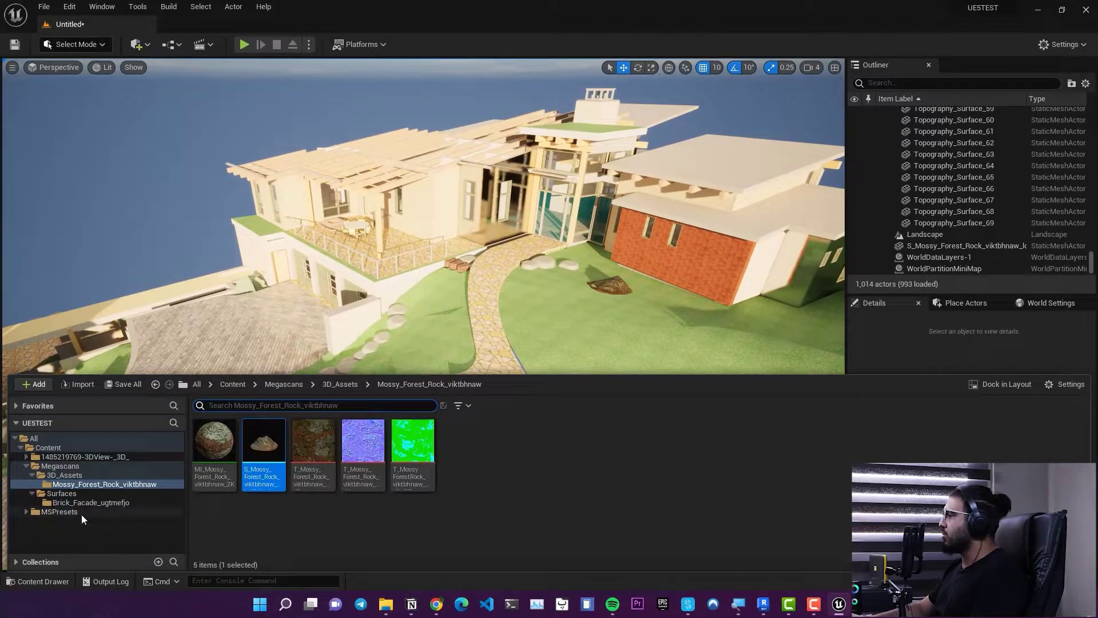
{"action": "left_click", "coordinate": [65, 450]}
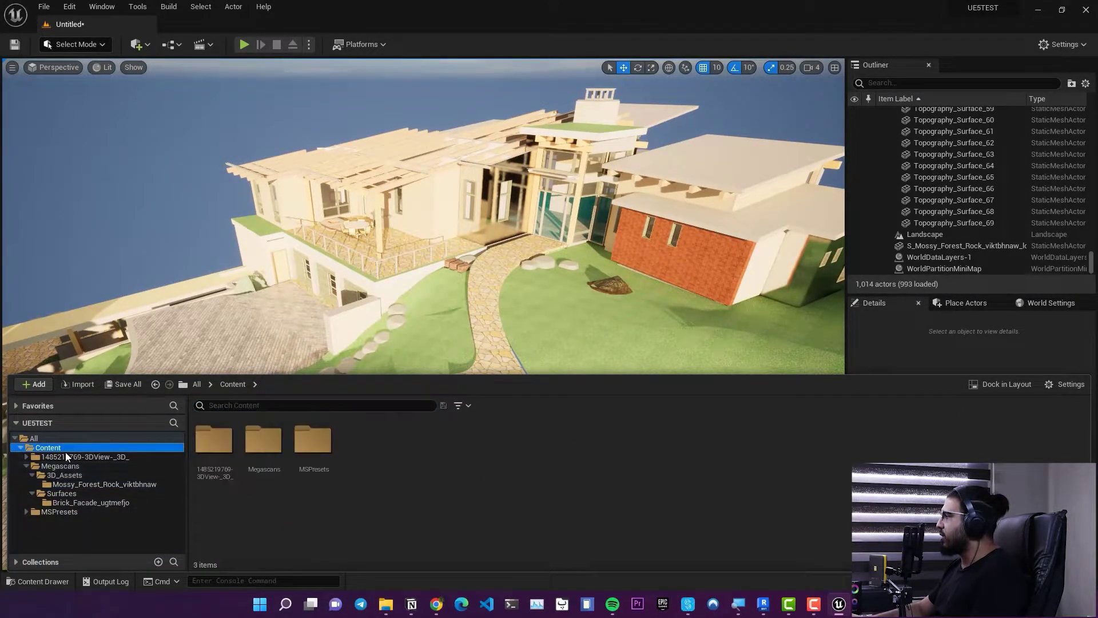
{"action": "double_click", "coordinate": [214, 441]}
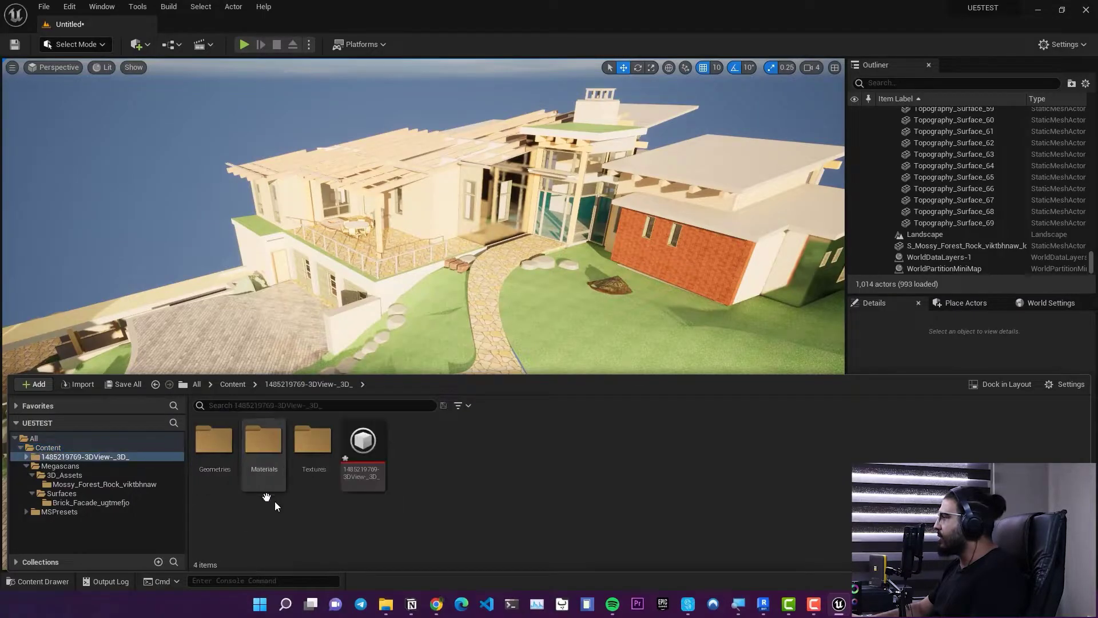
{"action": "right_click", "coordinate": [365, 441]}
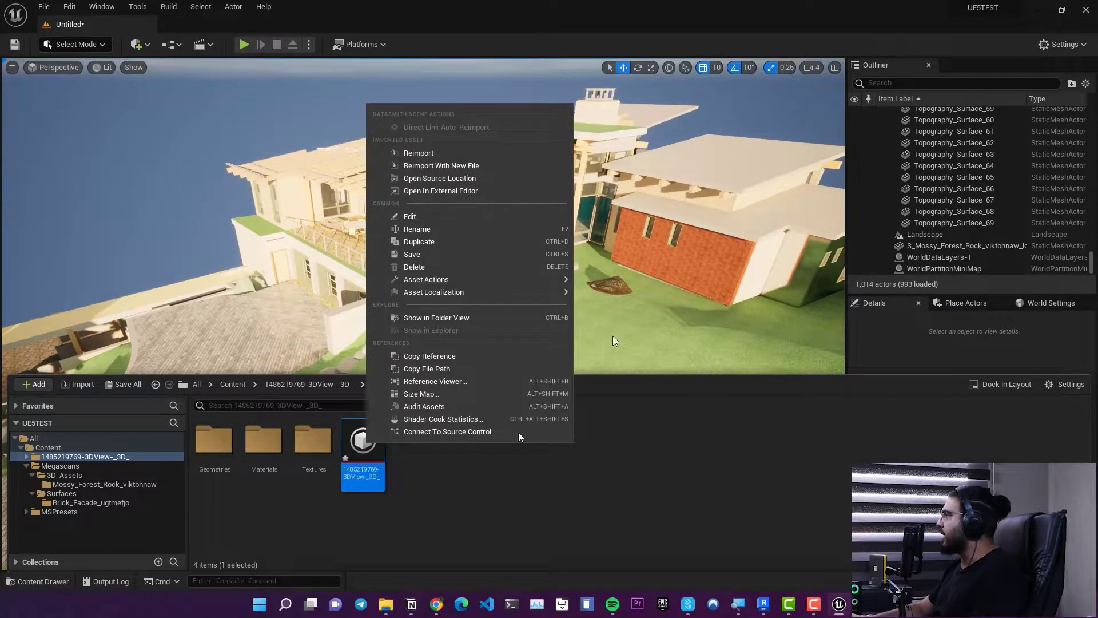
{"action": "left_click", "coordinate": [416, 153]}
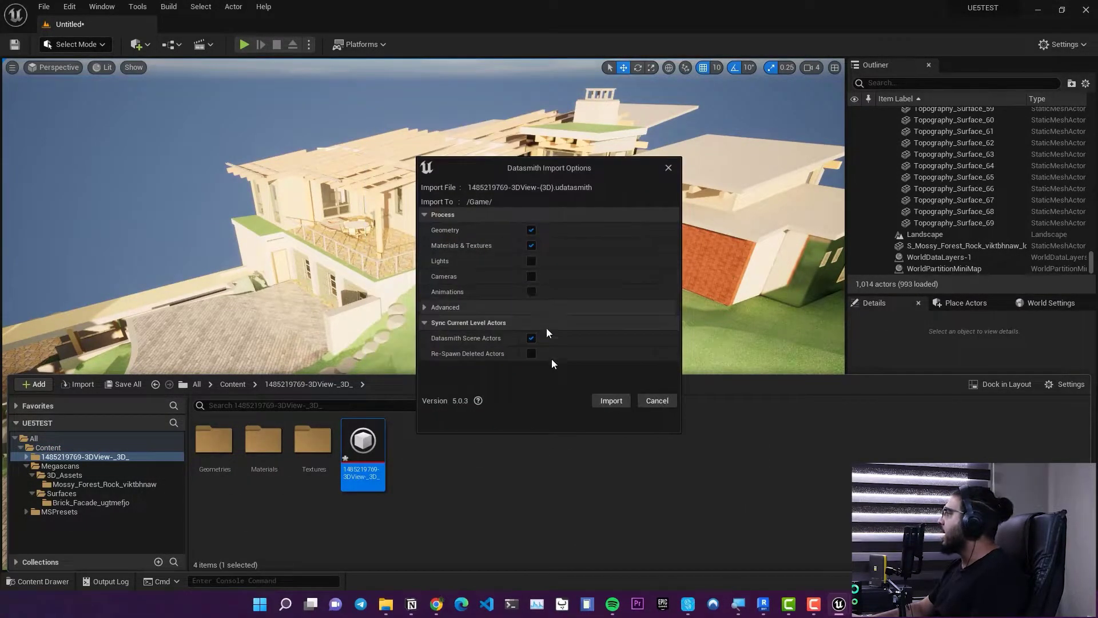
{"action": "left_click_drag", "start_coordinate": [518, 175], "coordinate": [431, 281]}
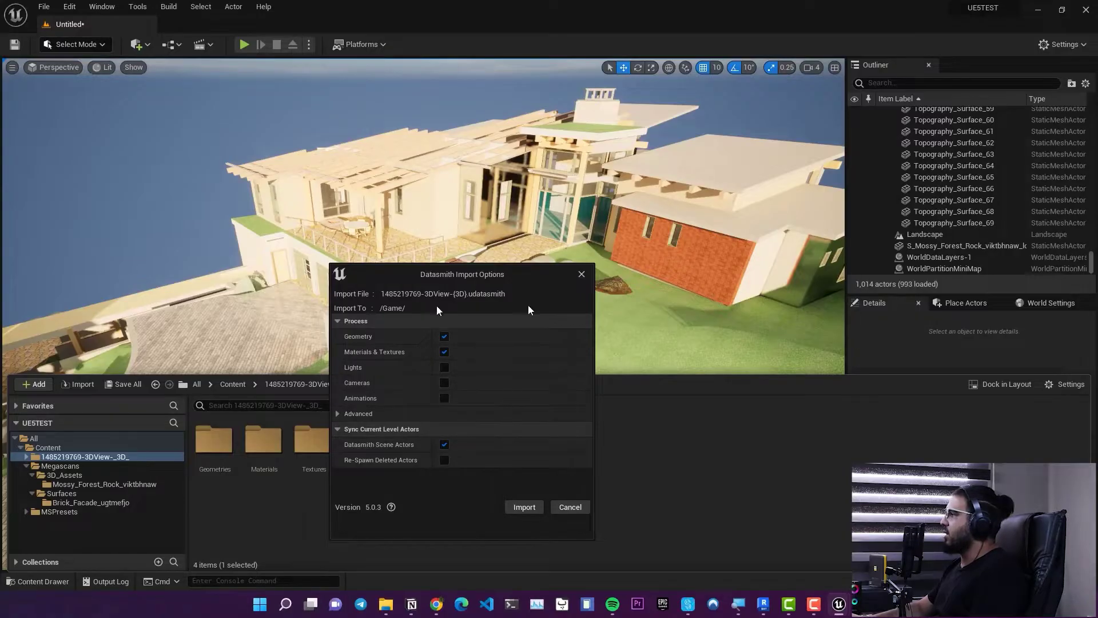
{"action": "left_click", "coordinate": [582, 274]}
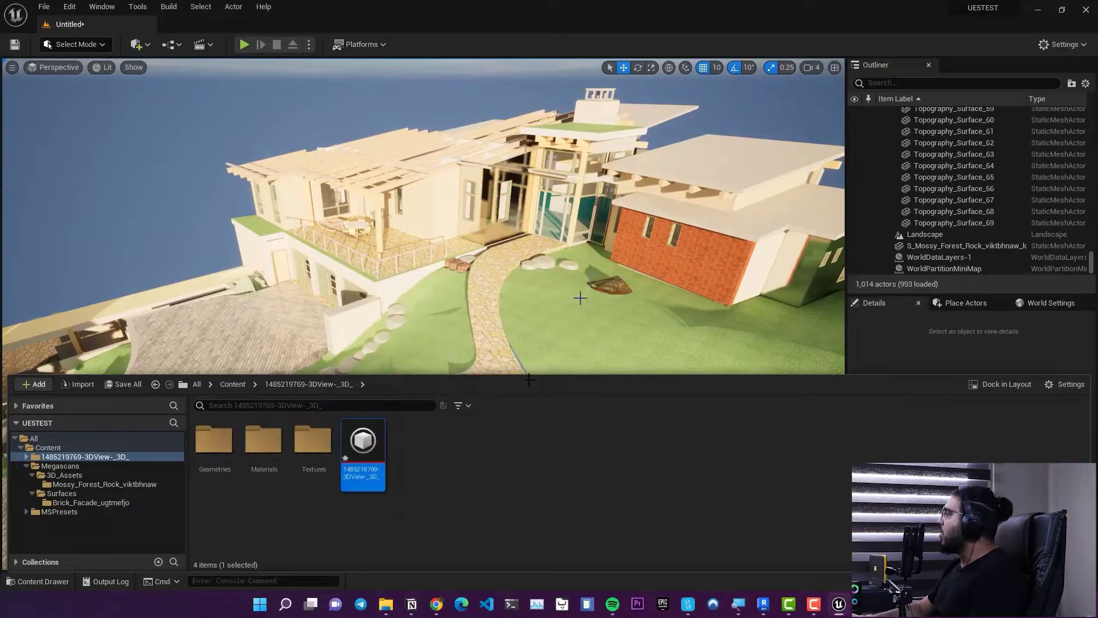
{"action": "right_click", "coordinate": [365, 447]}
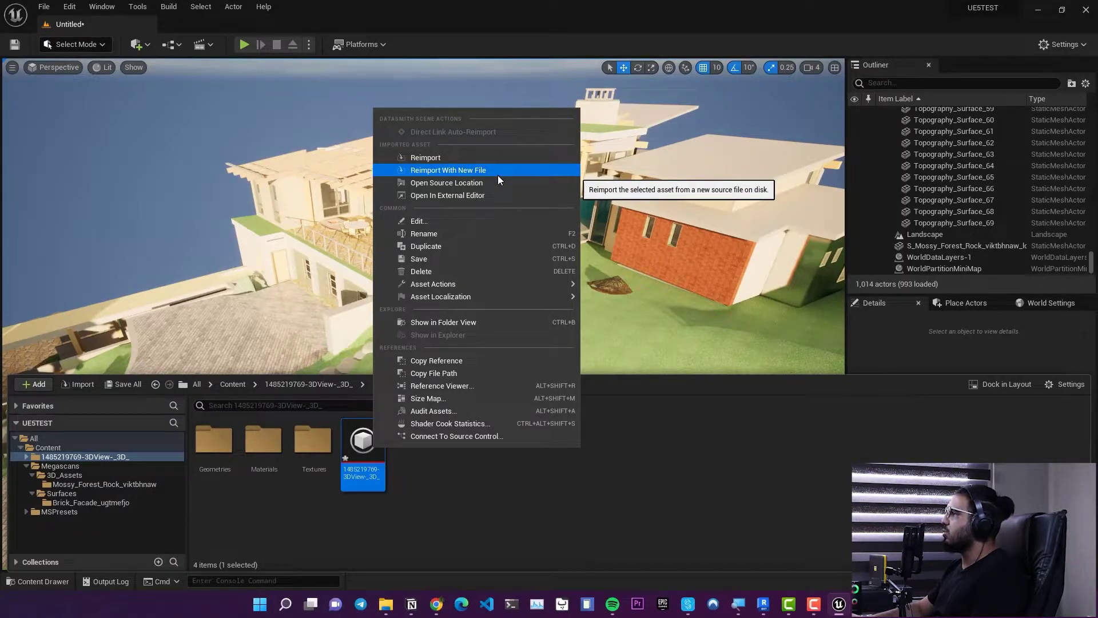
{"action": "left_click", "coordinate": [464, 157]}
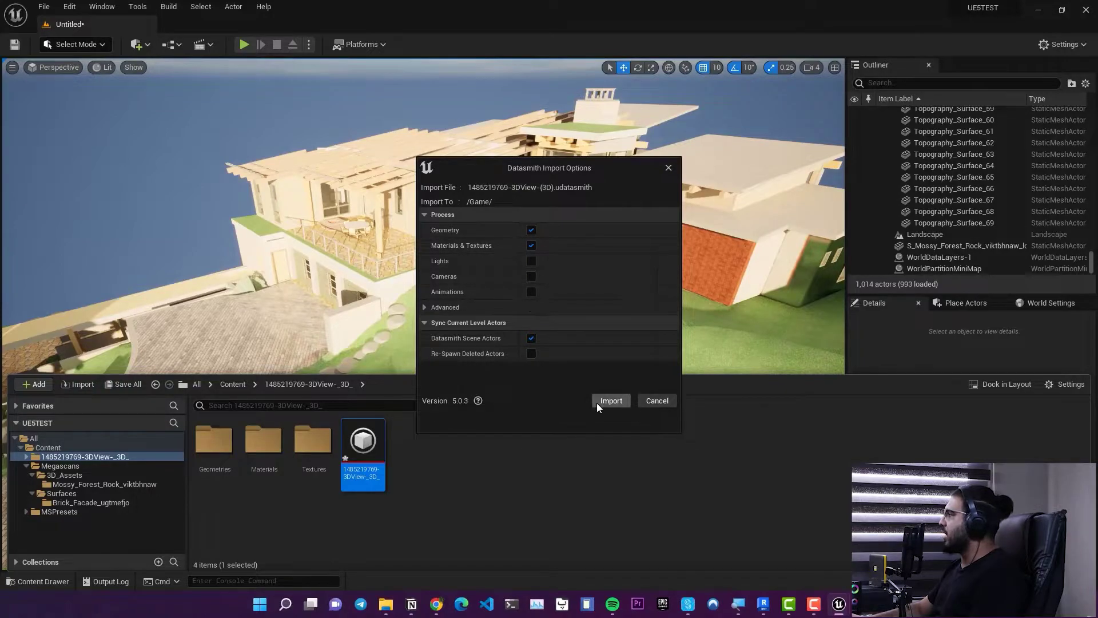
{"action": "left_click", "coordinate": [611, 405]}
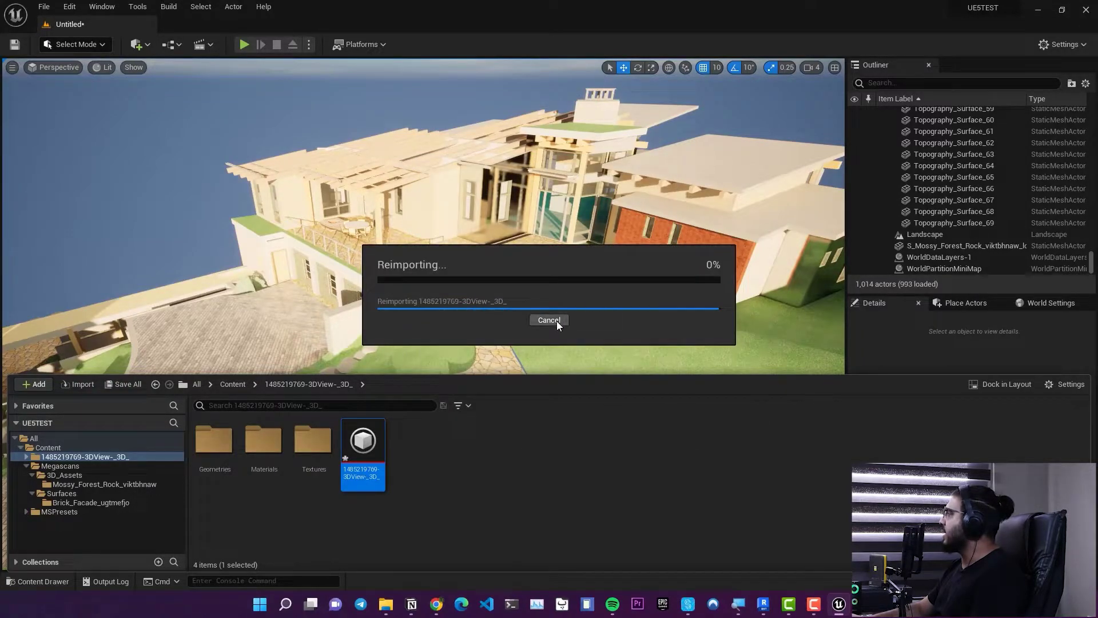
Step: Examine the reimported house from the air and at ground level, including the brick wall, paved driveway, garage front and glazed entrance
{"action": "right_click_drag", "start_coordinate": [689, 297], "coordinate": [824, 235]}
{"action": "key", "text": "w"}
{"action": "key", "text": "a"}
{"action": "right_click_drag", "start_coordinate": [630, 267], "coordinate": [675, 172]}
{"action": "key", "text": "w"}
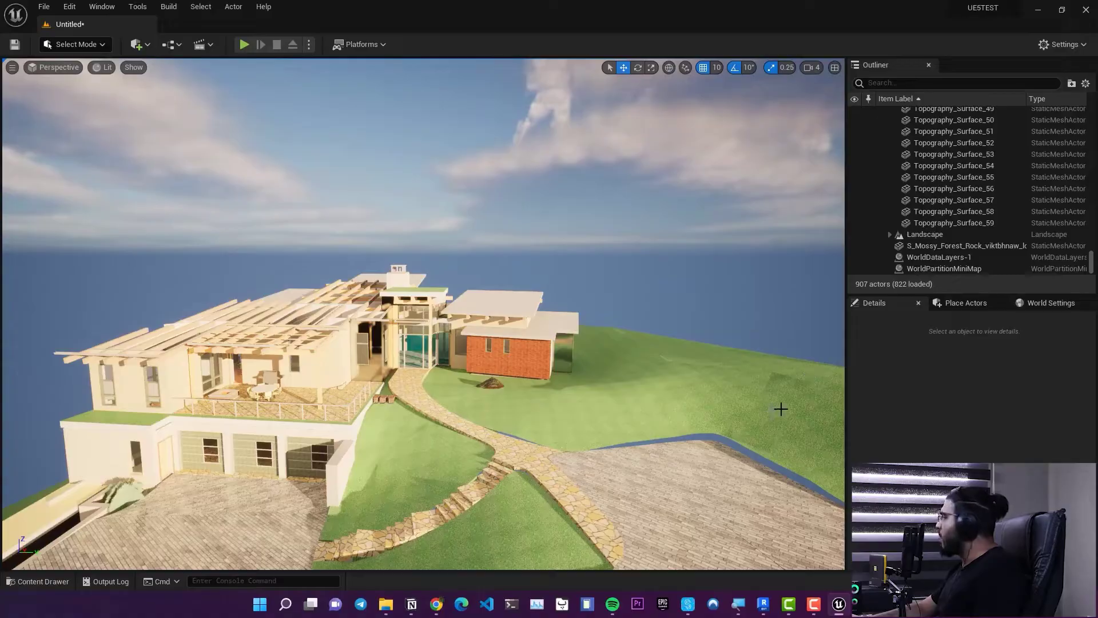
{"action": "key", "text": "w"}
{"action": "right_click_drag", "start_coordinate": [781, 409], "coordinate": [835, 498]}
{"action": "key", "text": "s"}
{"action": "key", "text": "w"}
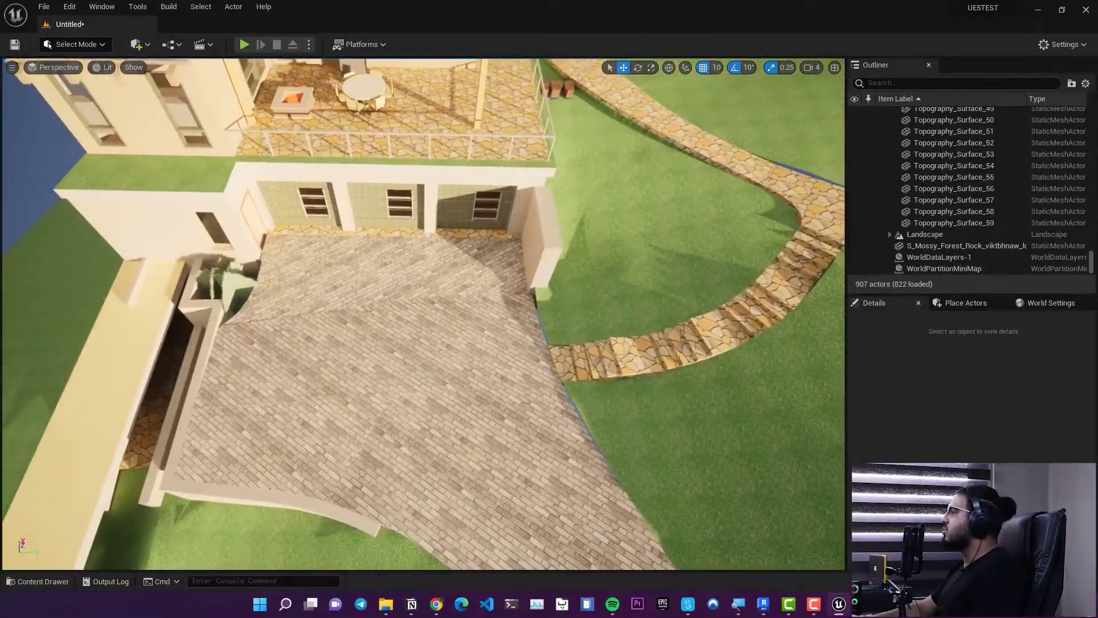
{"action": "right_click_drag", "start_coordinate": [423, 314], "coordinate": [424, 359]}
{"action": "key", "text": "w"}
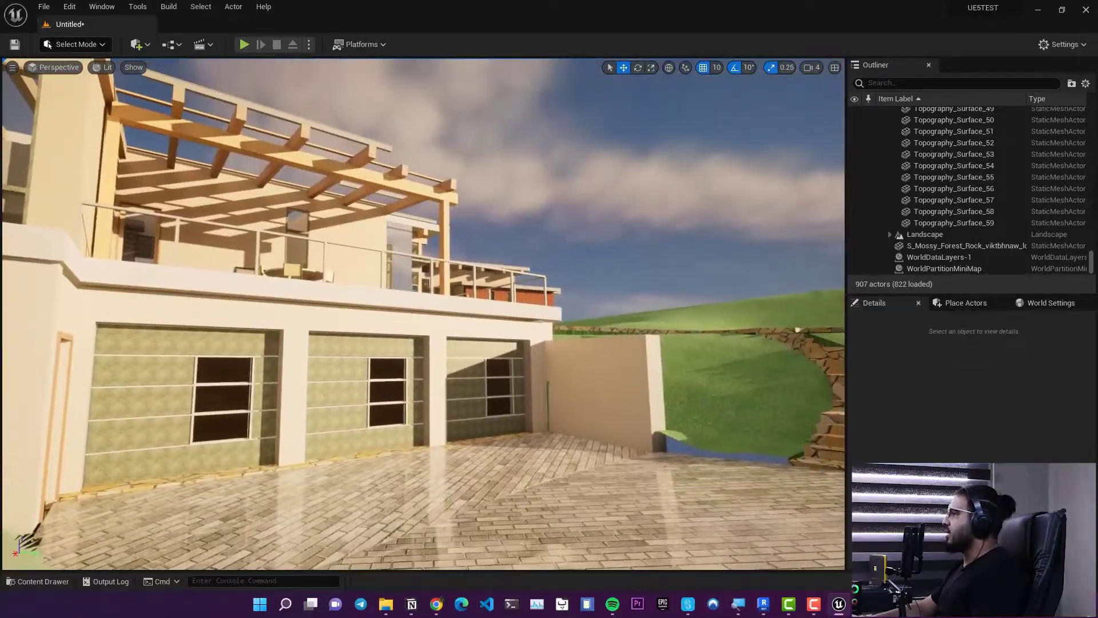
{"action": "key", "text": "s"}
{"action": "right_click_drag", "start_coordinate": [691, 373], "coordinate": [774, 408]}
{"action": "key", "text": "e"}
{"action": "key", "text": "w"}
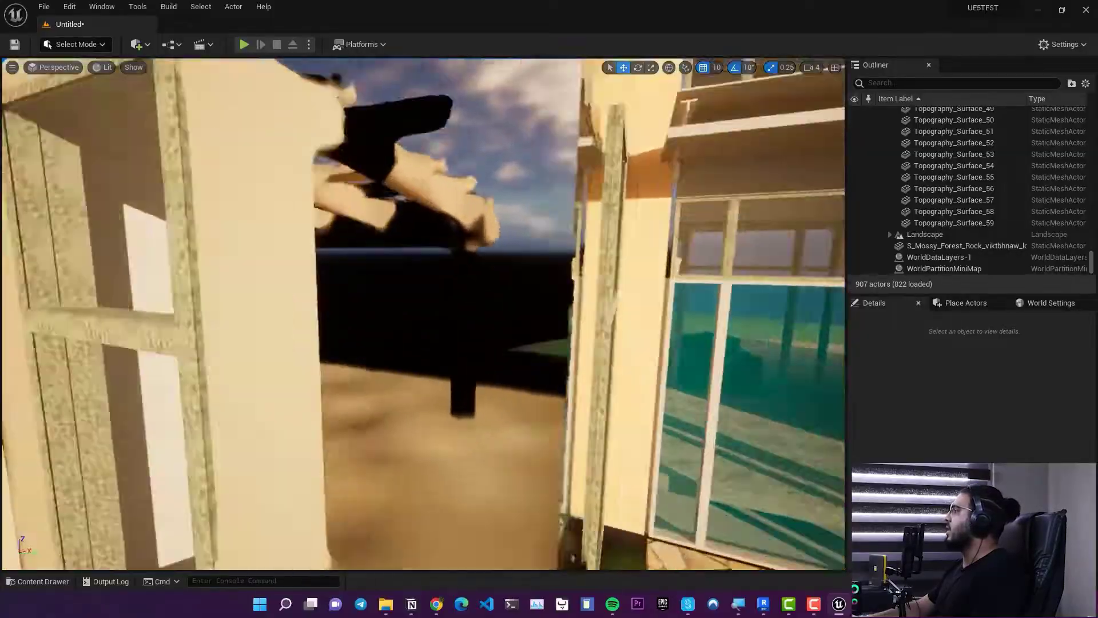
{"action": "key", "text": "w"}
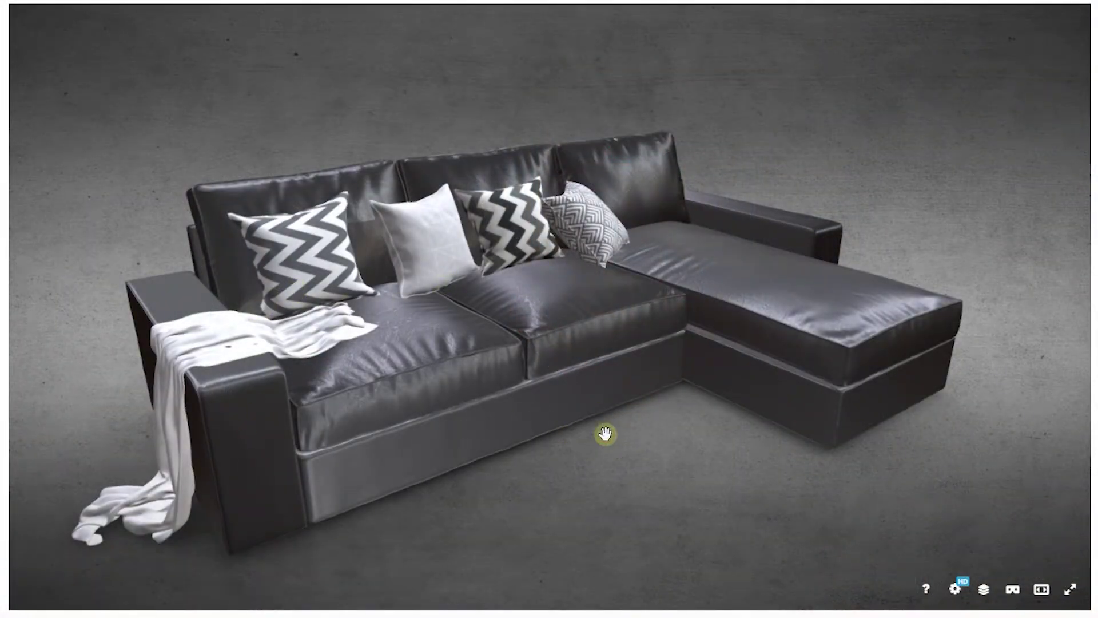
{"action": "left_click_drag", "start_coordinate": [605, 434], "coordinate": [113, 400]}
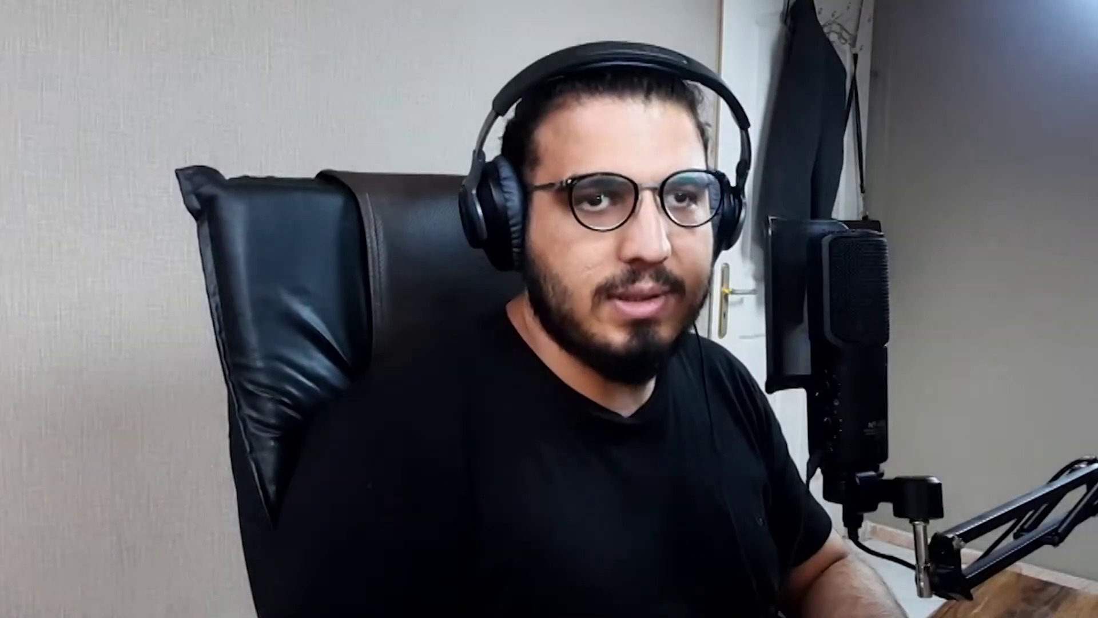